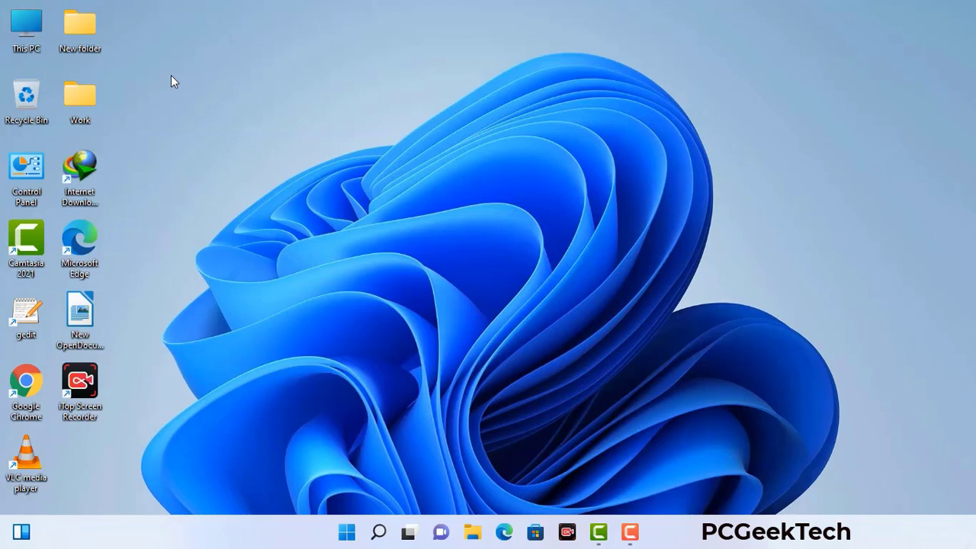
# - Launch msconfig from the Run box to open System Configuration
pyautogui.press('super+r')
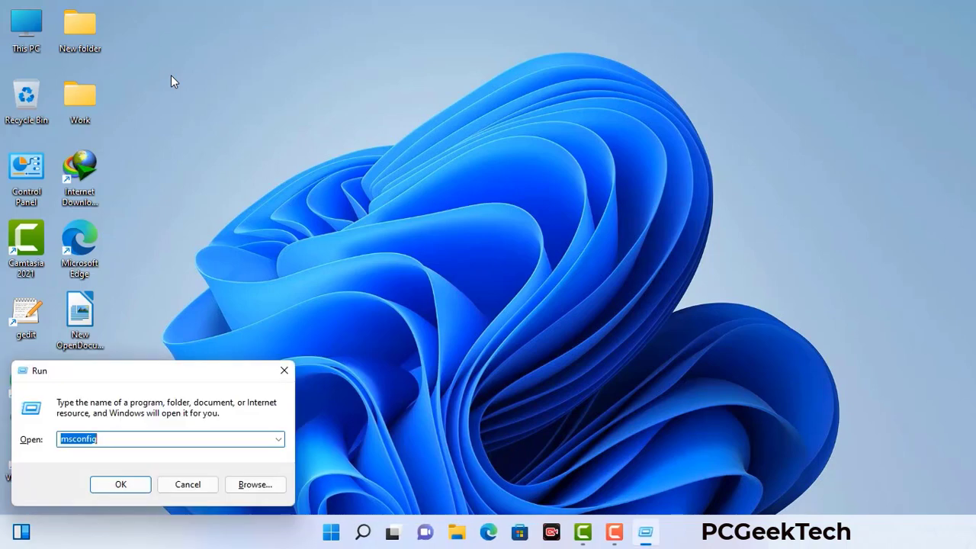
pyautogui.moveTo(166, 364); pyautogui.dragTo(428, 121)
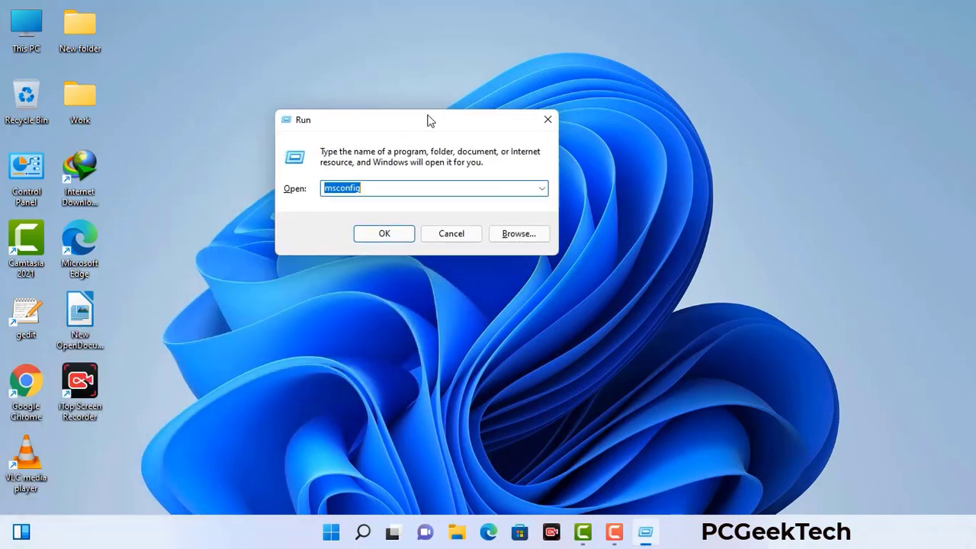
pyautogui.click(388, 191)
pyautogui.click(376, 238)
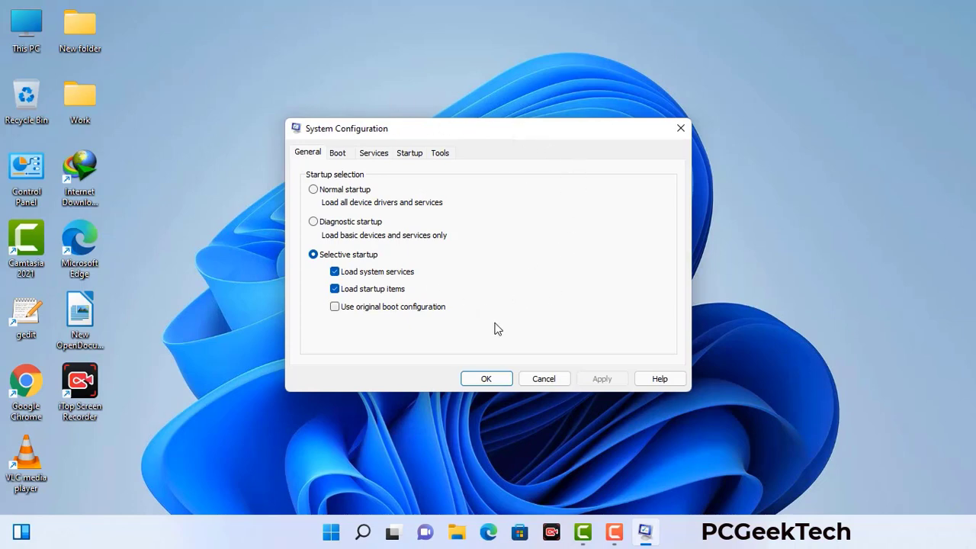
# - Enable Safe boot with Network on the Boot tab, apply it, and restart into Safe Mode
pyautogui.click(339, 155)
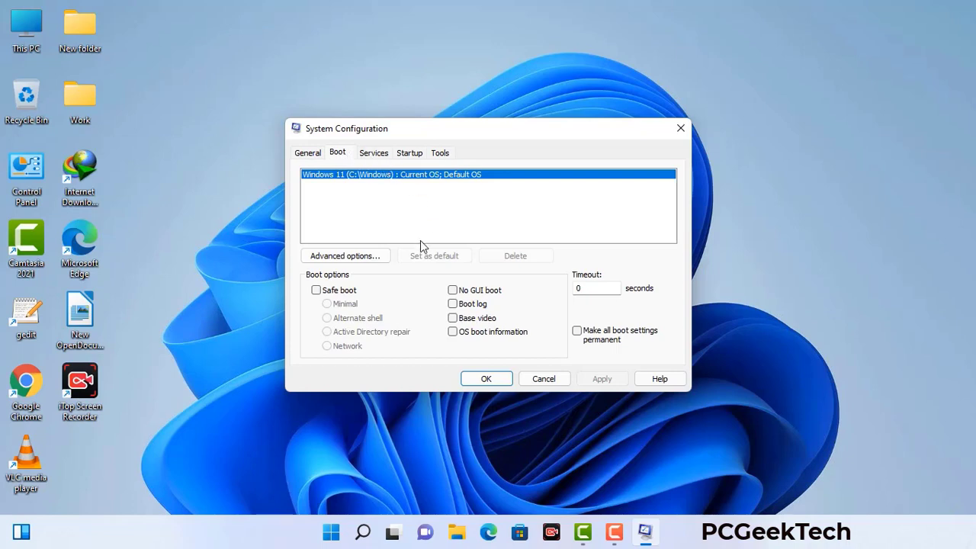
pyautogui.click(316, 291)
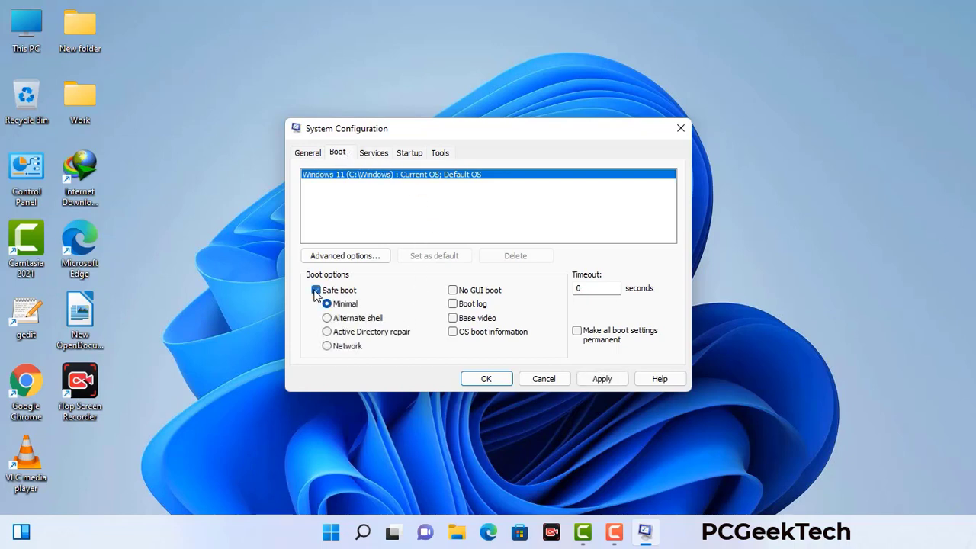
pyautogui.click(347, 346)
pyautogui.click(601, 379)
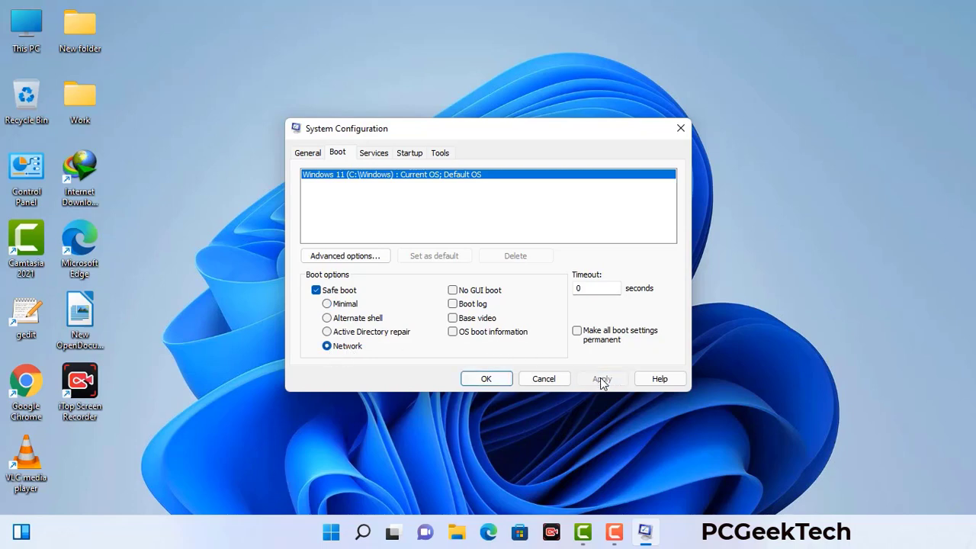
pyautogui.click(485, 378)
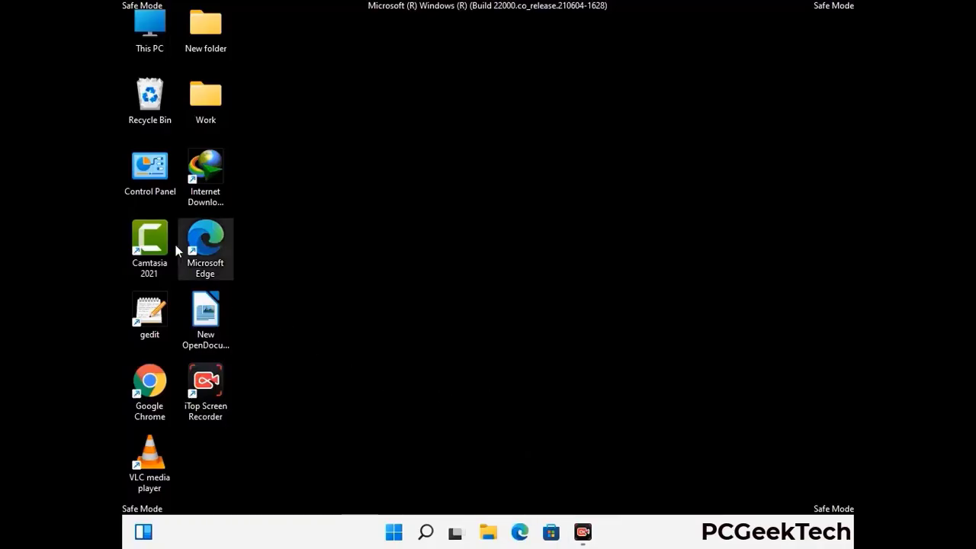
# - Turn on 'Show hidden files, folders, and drives' in File Explorer Options, then close Control Panel
pyautogui.doubleClick(150, 182)
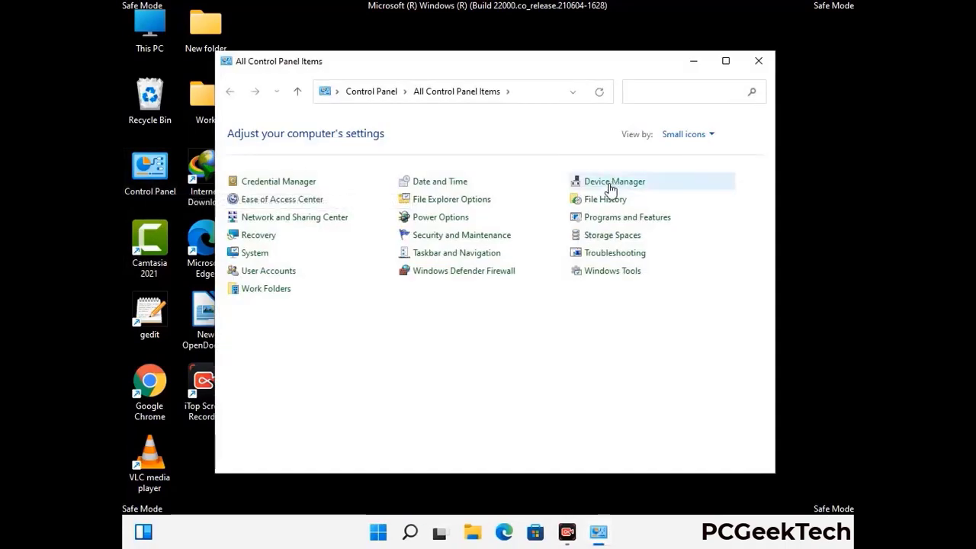
pyautogui.click(470, 204)
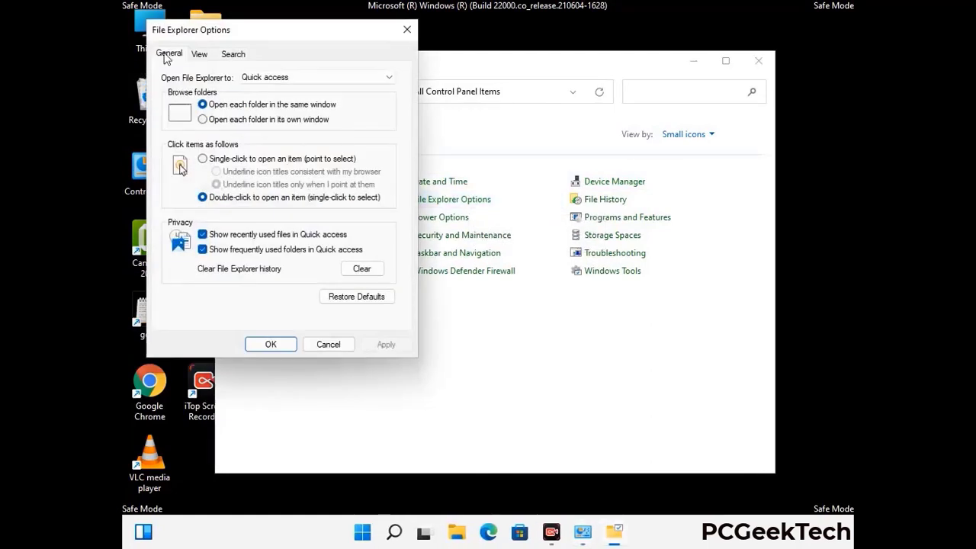
pyautogui.click(201, 54)
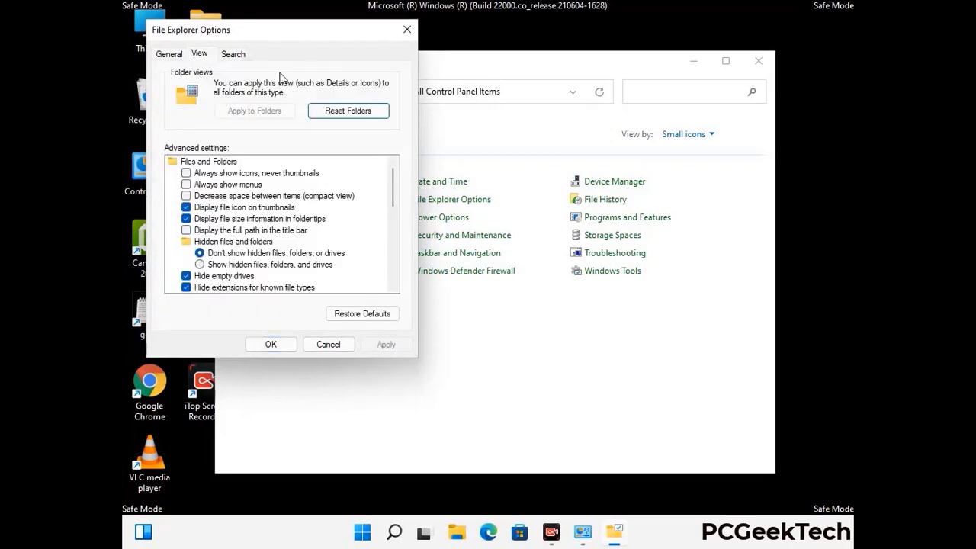
pyautogui.click(200, 264)
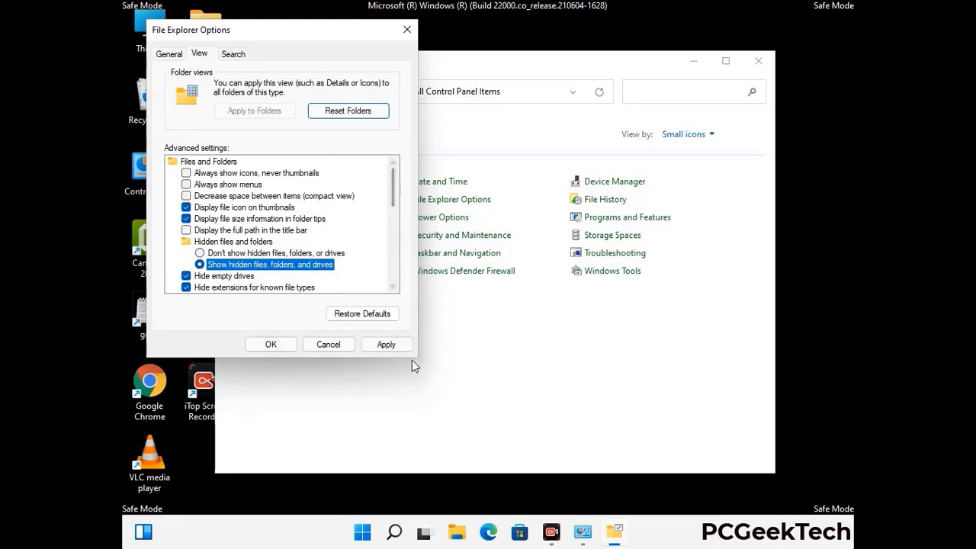
pyautogui.click(385, 345)
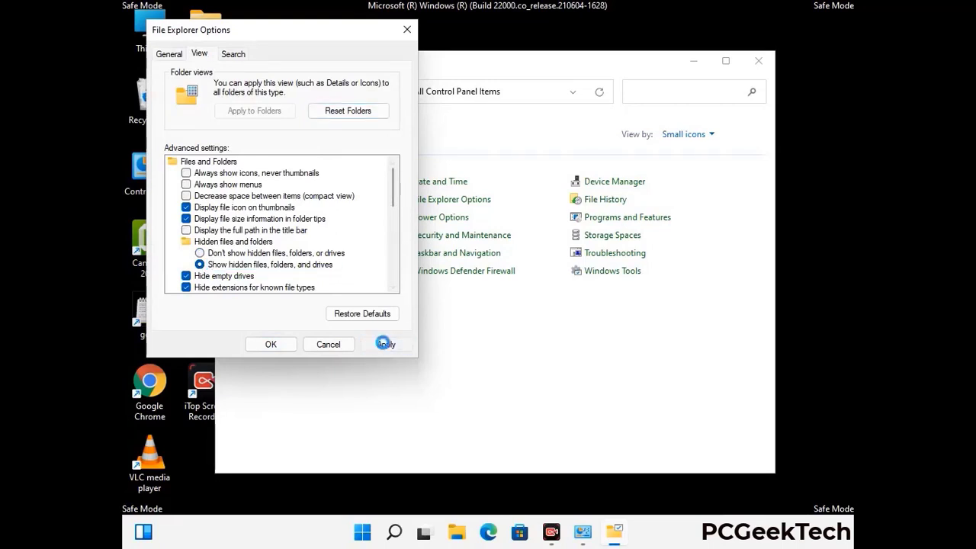
pyautogui.click(268, 345)
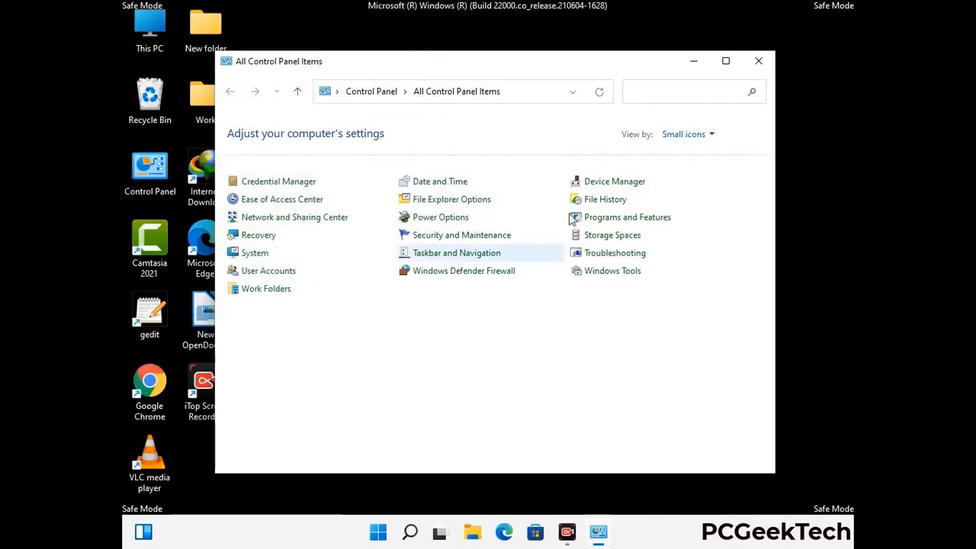
pyautogui.click(758, 63)
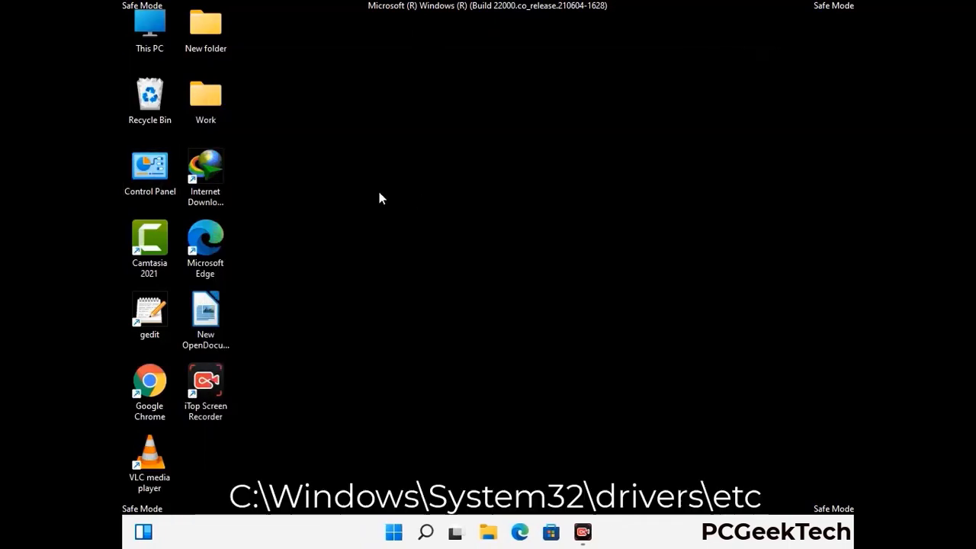
# - Browse This PC to C:\Windows\System32\drivers\etc and select the hosts file
pyautogui.doubleClick(145, 48)
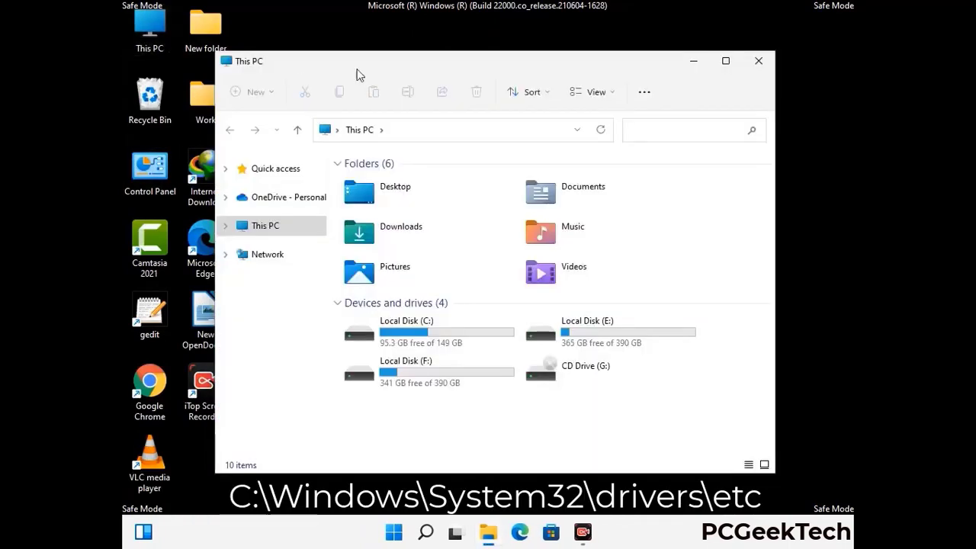
pyautogui.click(427, 333)
pyautogui.doubleClick(427, 334)
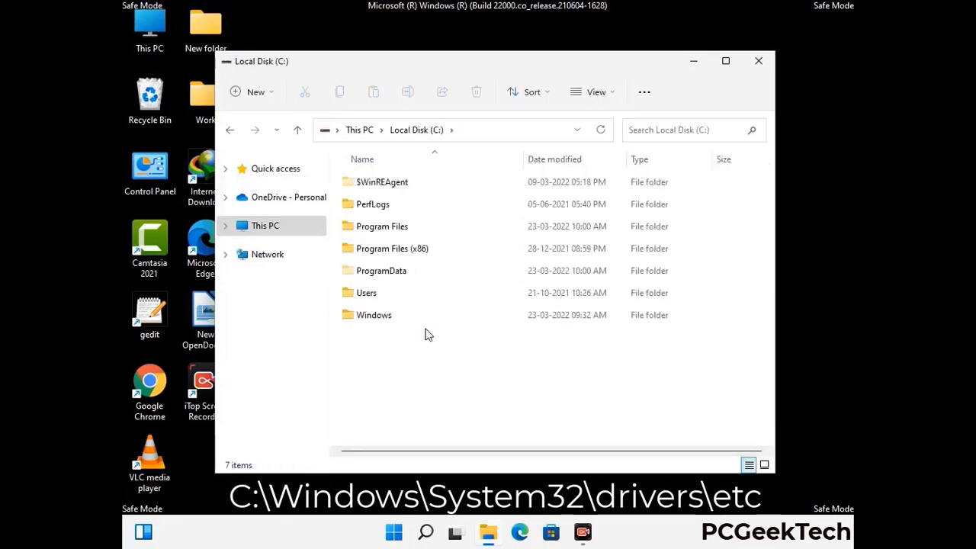
pyautogui.doubleClick(373, 315)
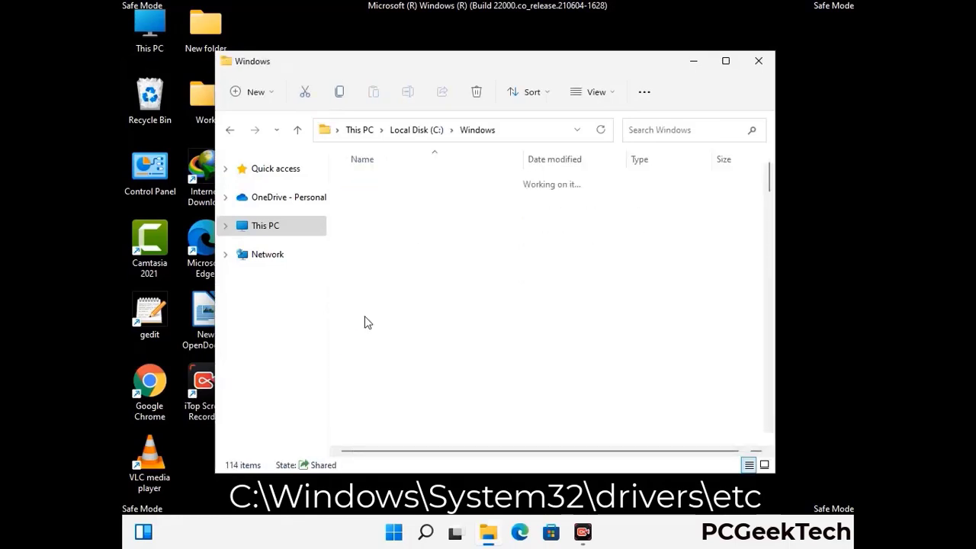
pyautogui.scroll(-6, 488, 326)
pyautogui.scroll(-12, 482, 330)
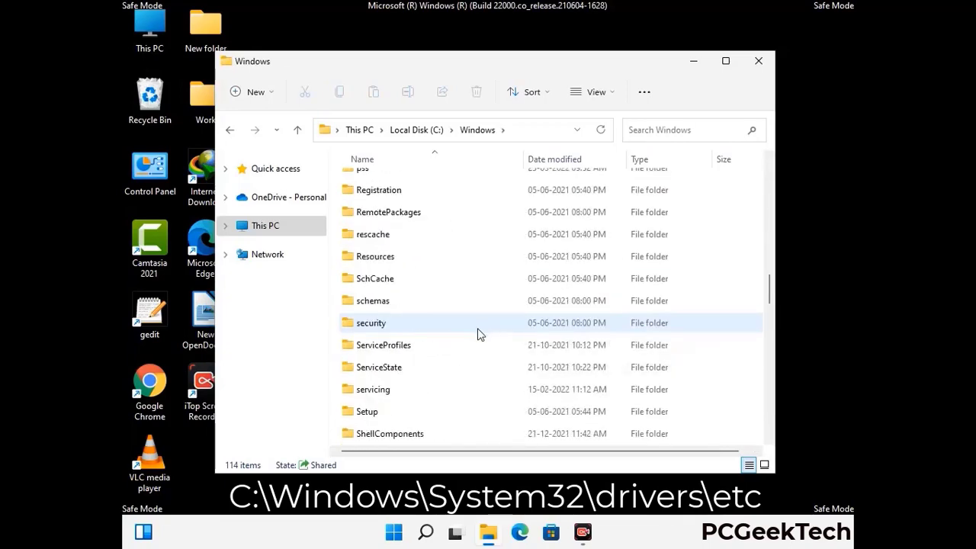
pyautogui.scroll(-2, 453, 349)
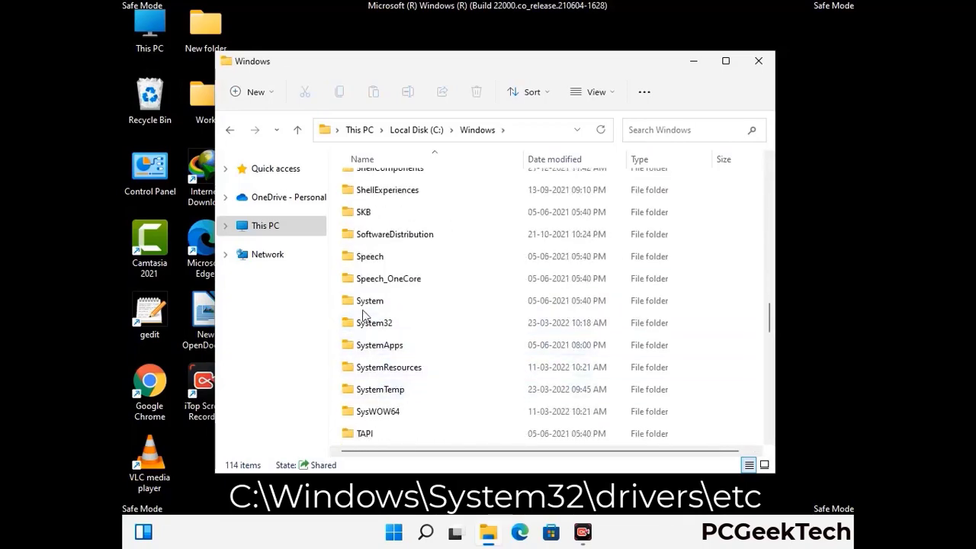
pyautogui.doubleClick(374, 322)
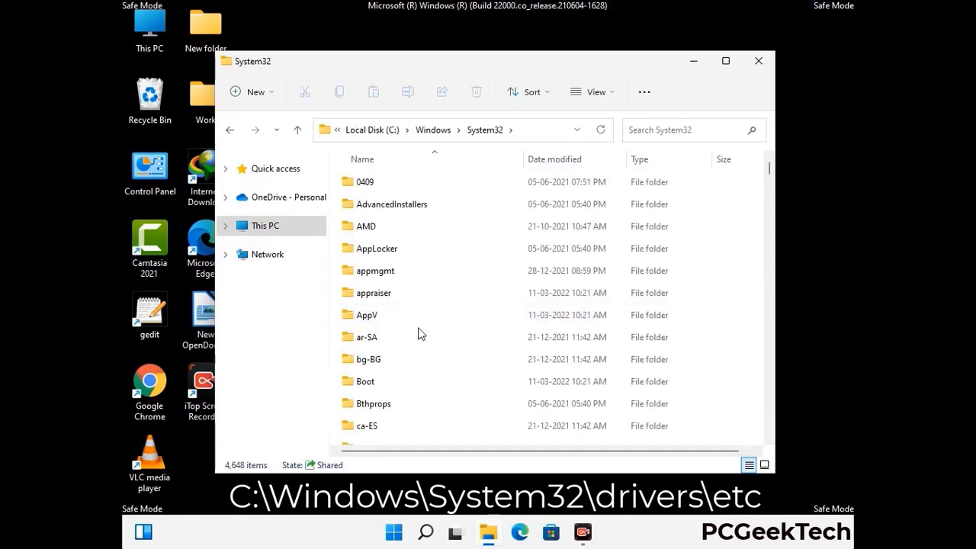
pyautogui.scroll(-6, 420, 332)
pyautogui.doubleClick(387, 412)
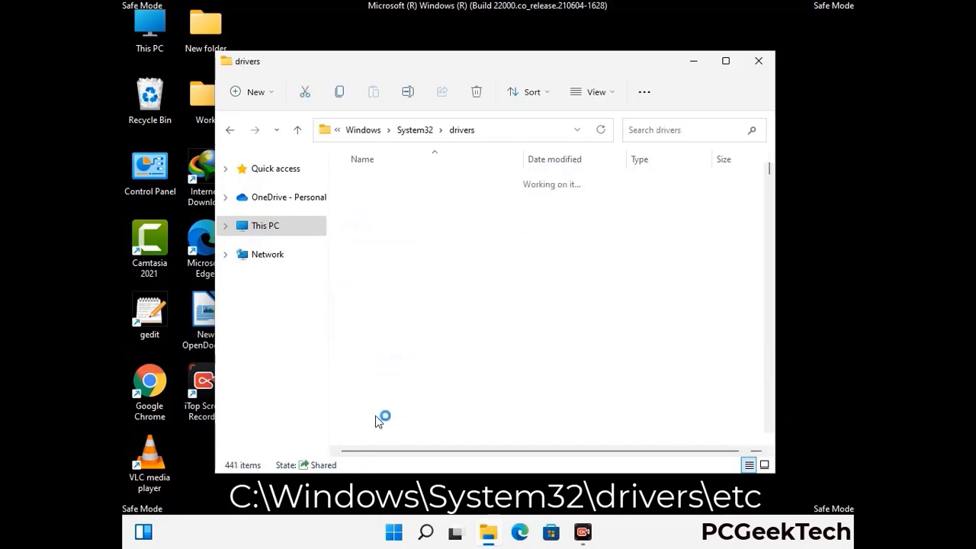
pyautogui.doubleClick(362, 227)
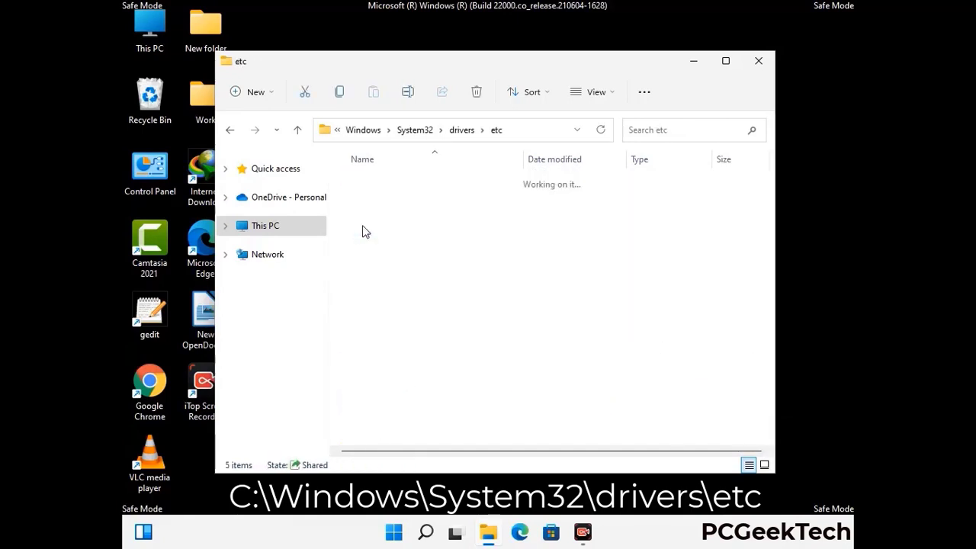
pyautogui.click(373, 191)
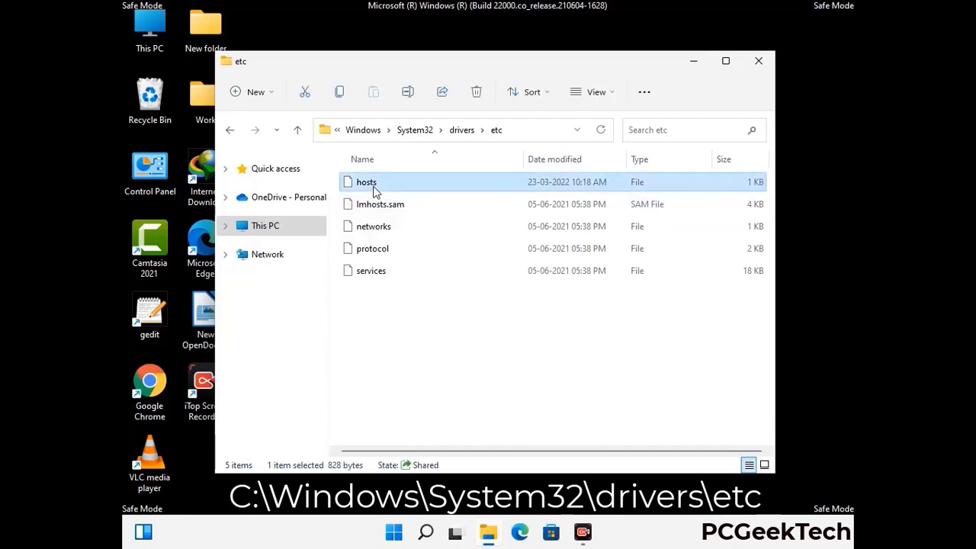
# - Open the hosts file in Notepad
pyautogui.doubleClick(371, 190)
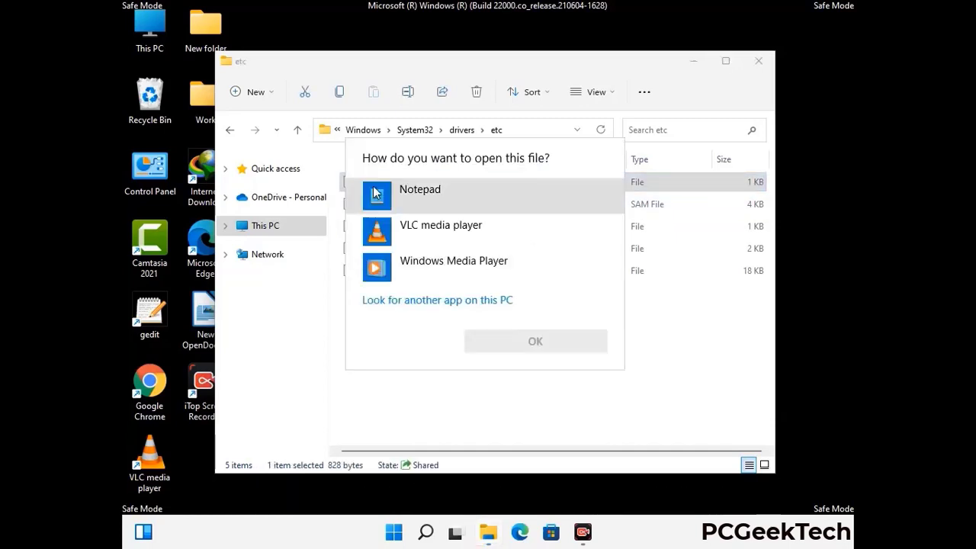
pyautogui.click(432, 195)
pyautogui.click(535, 341)
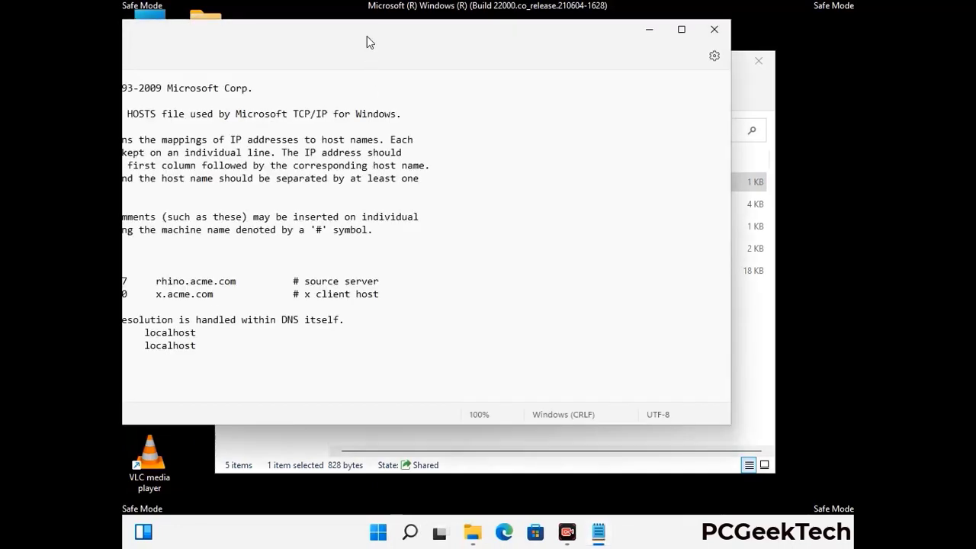
pyautogui.moveTo(367, 36); pyautogui.dragTo(526, 43)
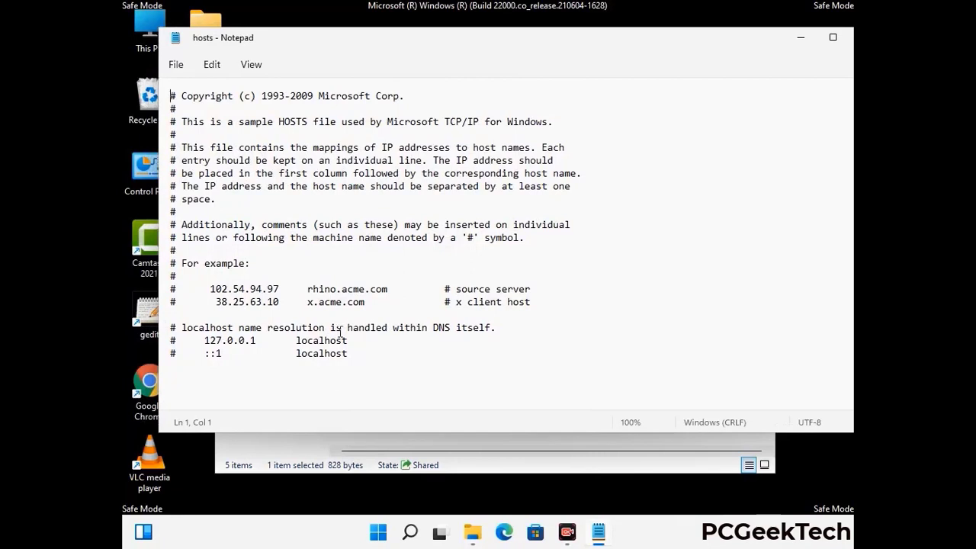
# - Add an empty line after the last localhost entry, save hosts, and close Notepad and the etc window
pyautogui.click(365, 357)
pyautogui.press('Return')
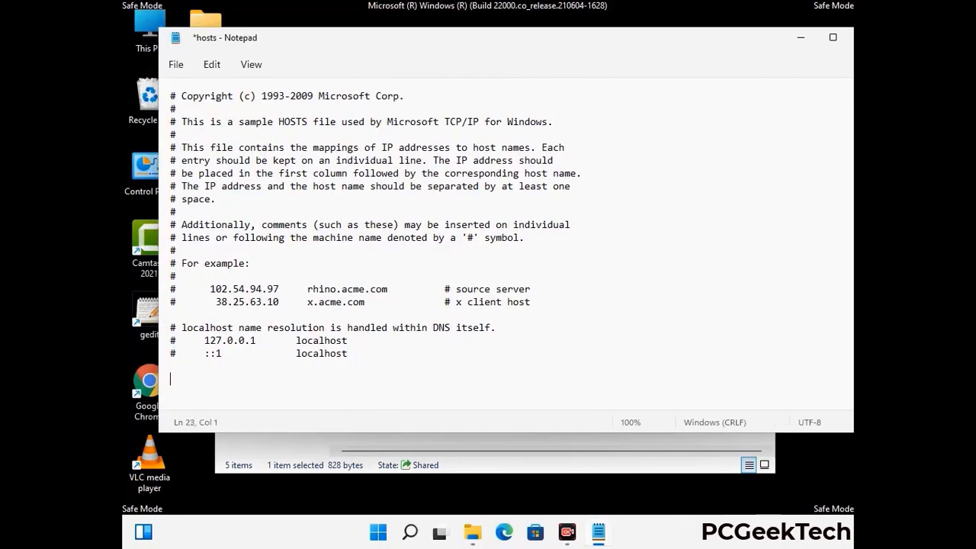
pyautogui.scroll(-1, 365, 357)
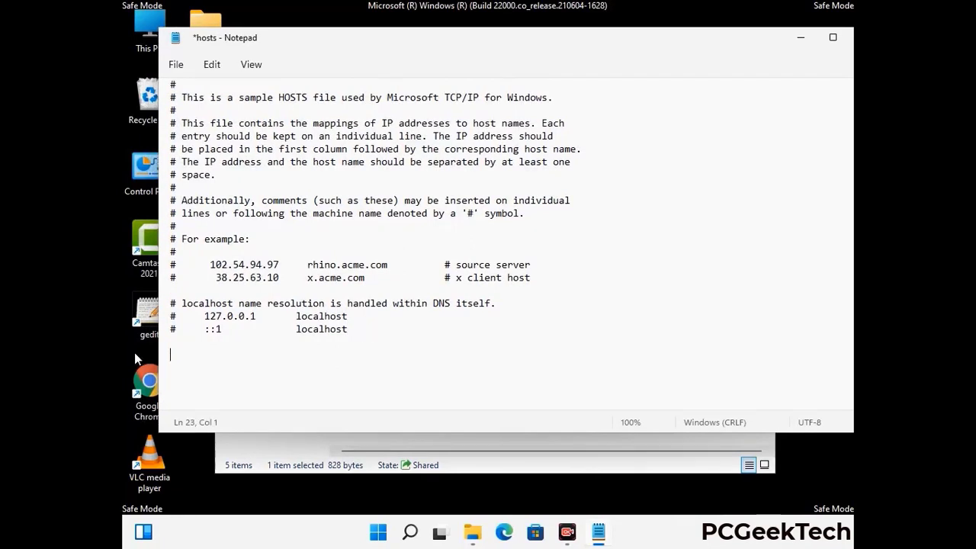
pyautogui.click(175, 65)
pyautogui.click(187, 163)
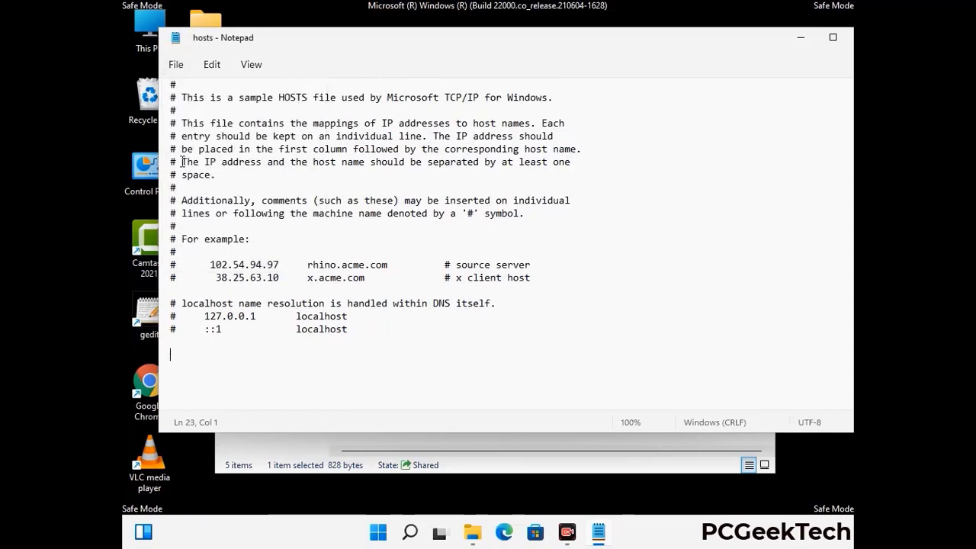
pyautogui.moveTo(738, 47); pyautogui.dragTo(625, 47)
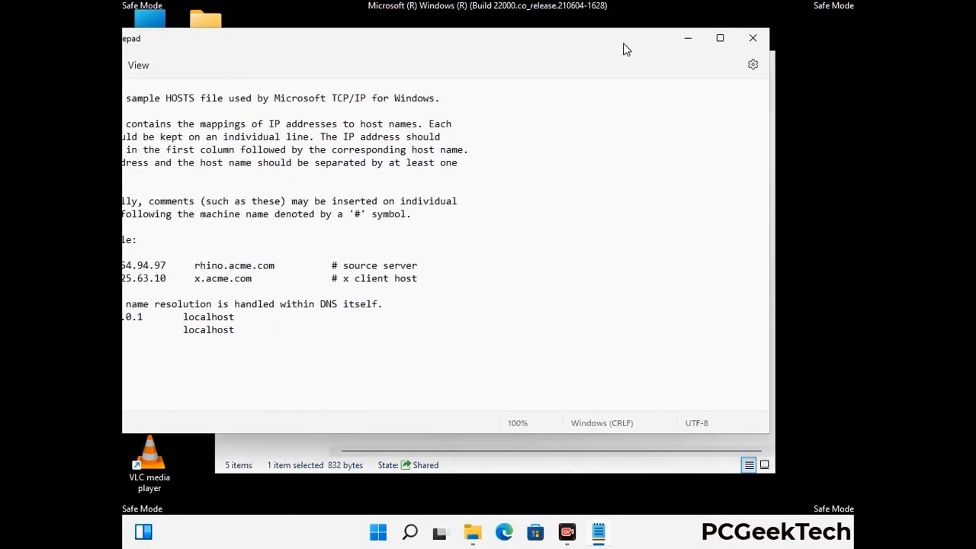
pyautogui.click(753, 43)
pyautogui.click(760, 57)
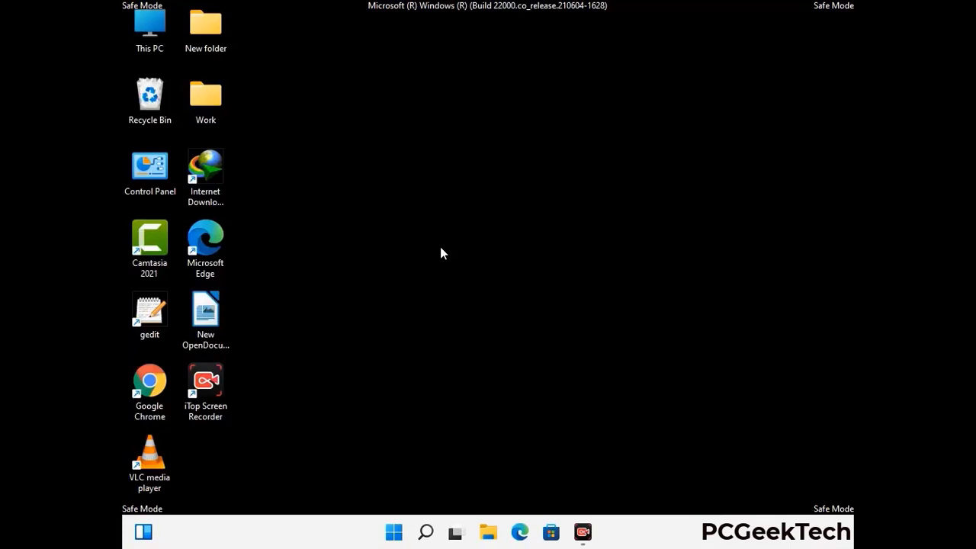
# - Run %appdata% to open the AppData\Roaming folder
pyautogui.press('super+r')
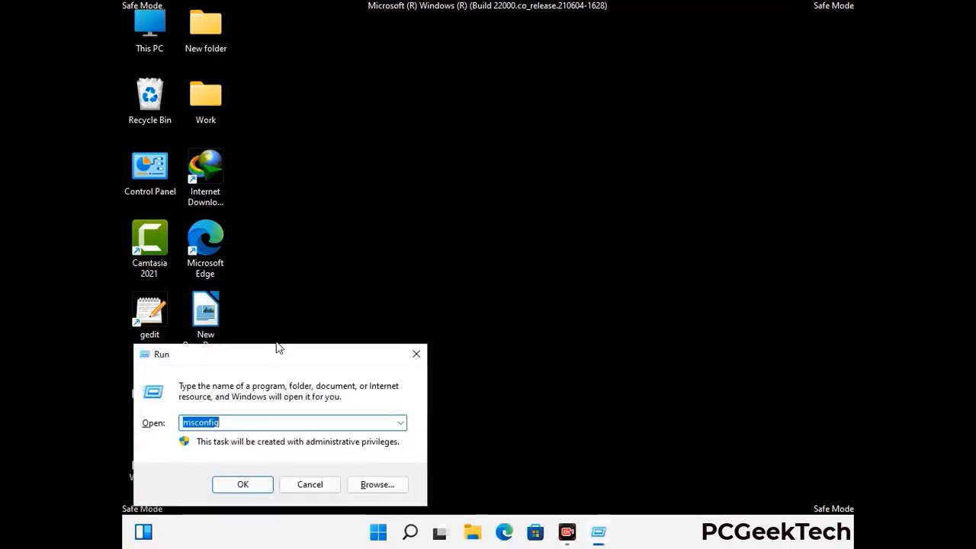
pyautogui.moveTo(278, 348); pyautogui.dragTo(452, 152)
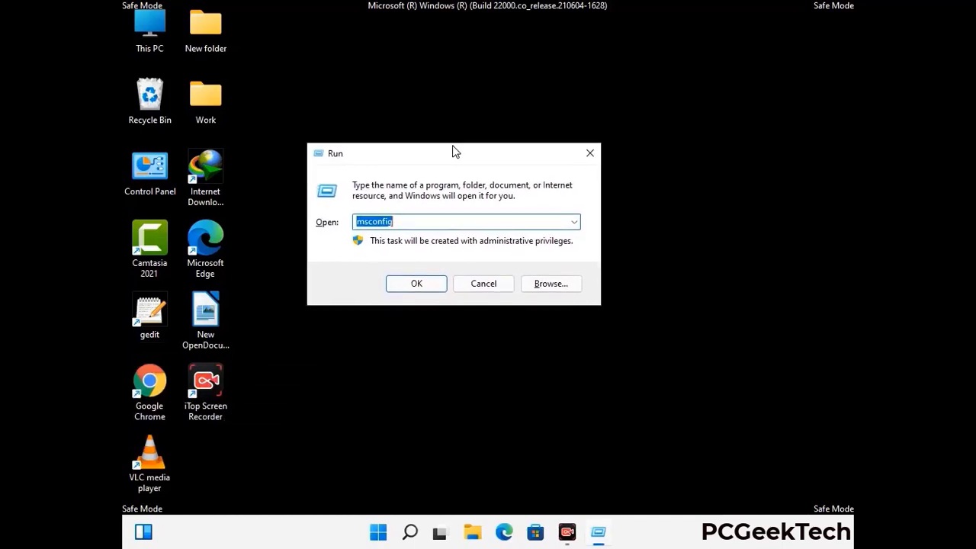
pyautogui.write('%')
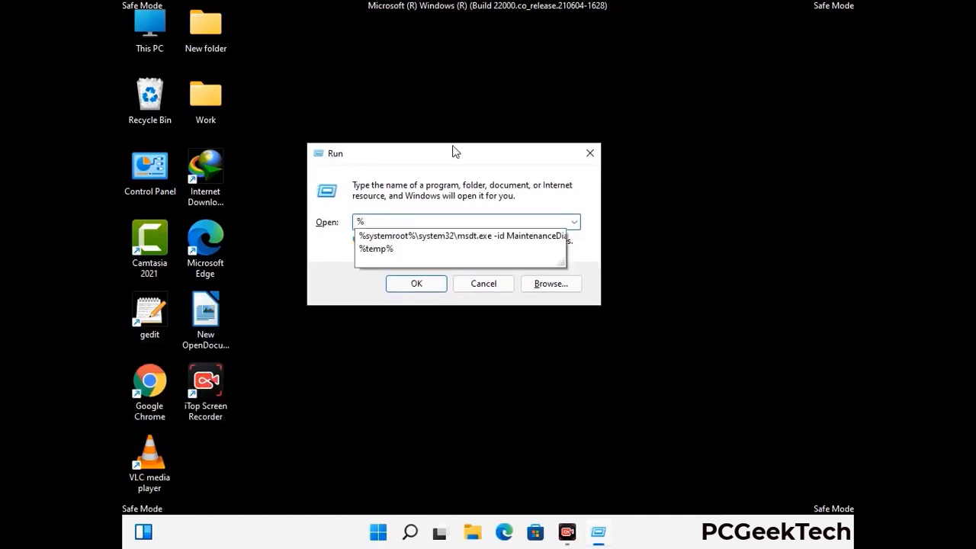
pyautogui.write('appdata%')
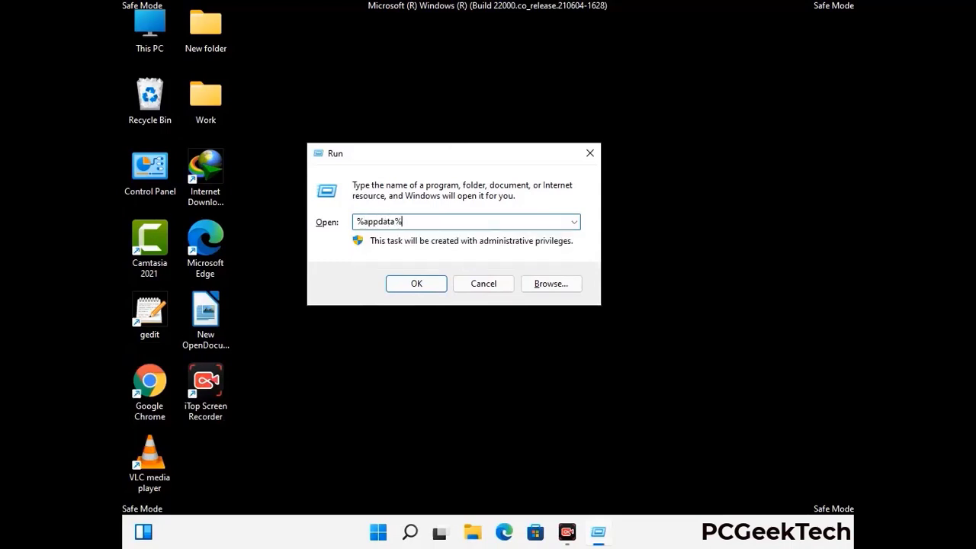
pyautogui.press('Return')
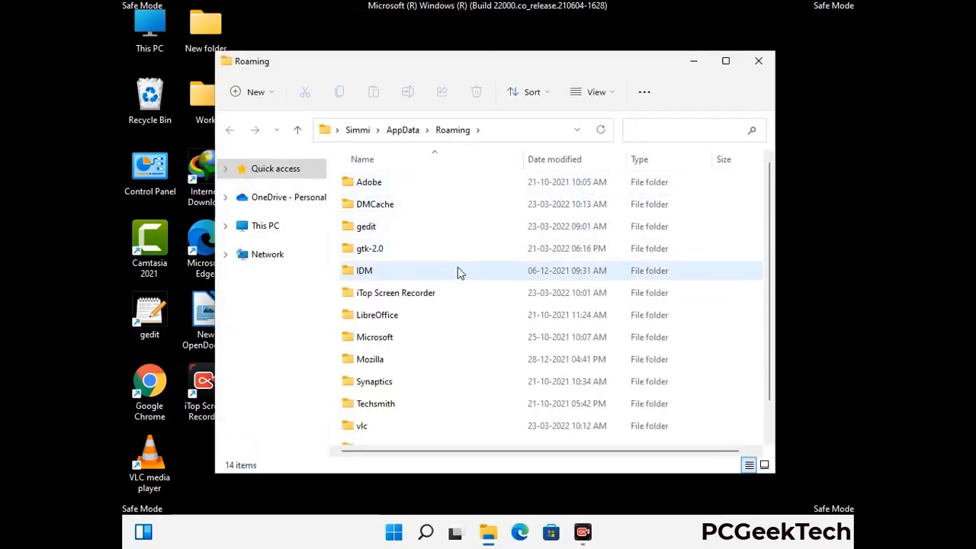
# - Delete the Zoom folder from AppData\Roaming
pyautogui.scroll(-1, 454, 290)
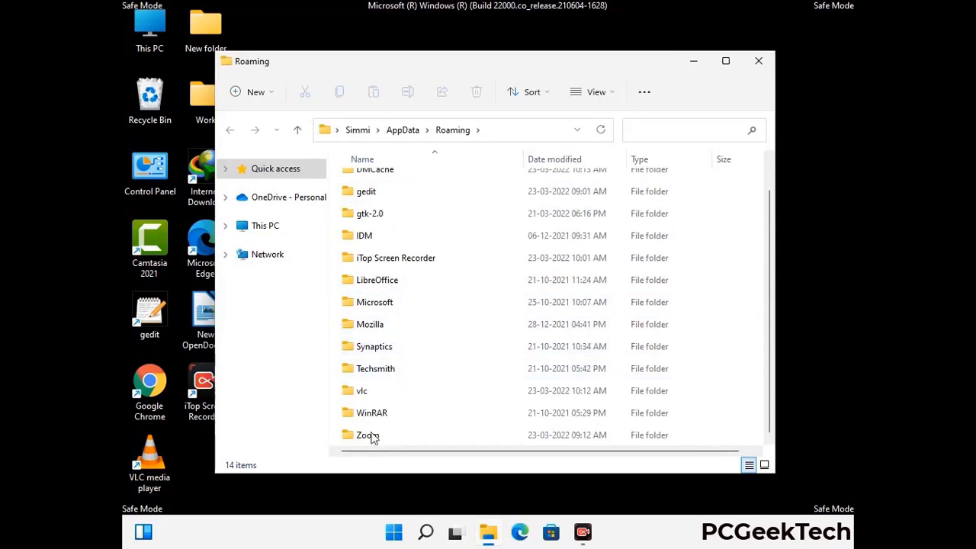
pyautogui.scroll(1, 358, 220)
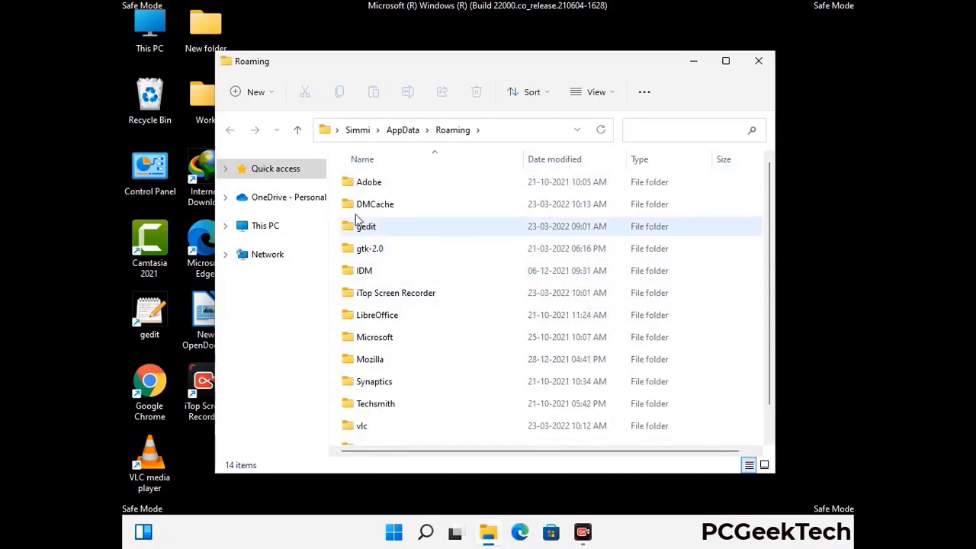
pyautogui.scroll(-1, 398, 350)
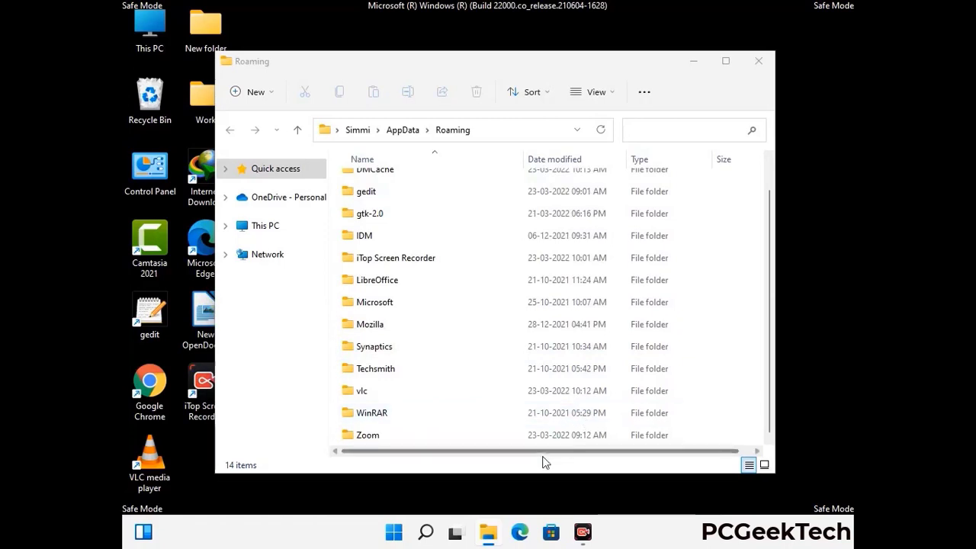
pyautogui.click(545, 433)
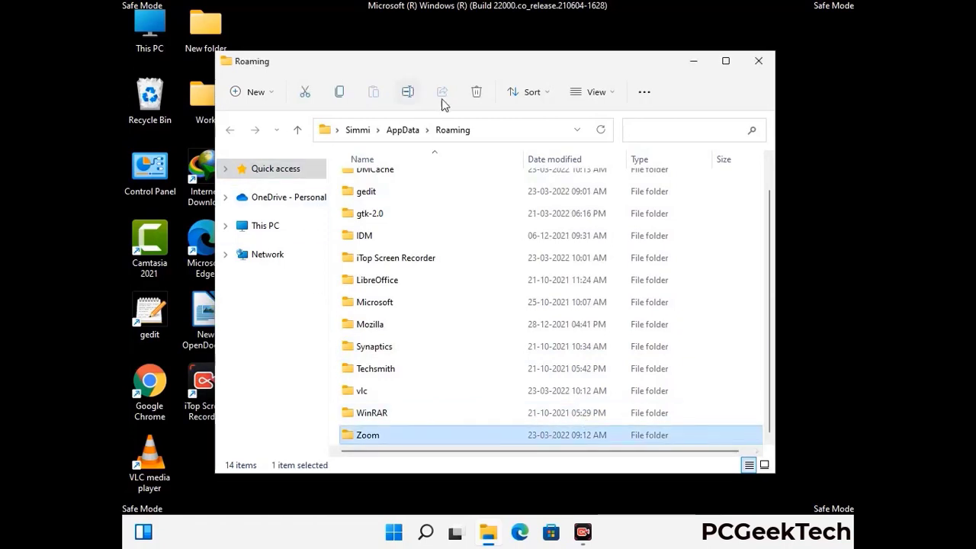
pyautogui.click(476, 91)
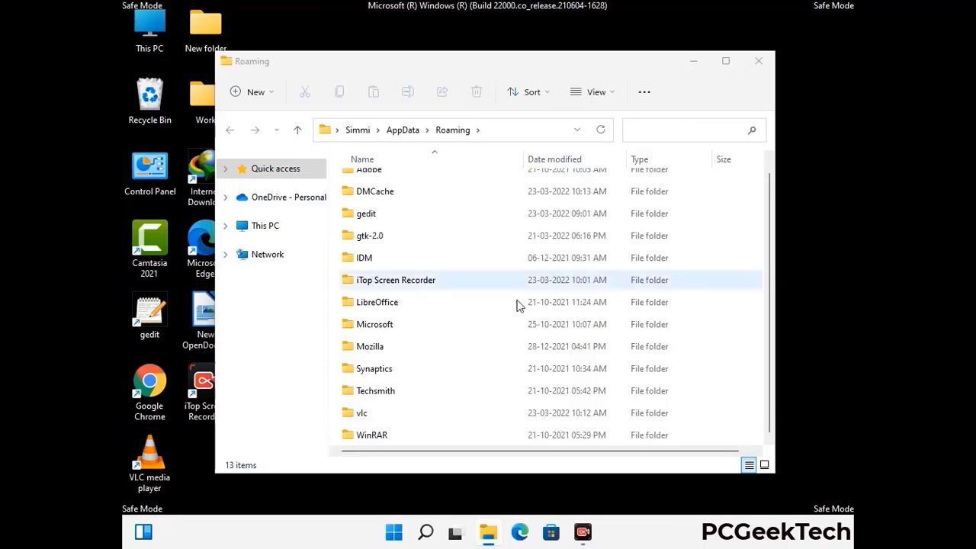
# - Close the Roaming window and enter %LocalAppData% in a new Run box
pyautogui.click(754, 70)
pyautogui.click(756, 67)
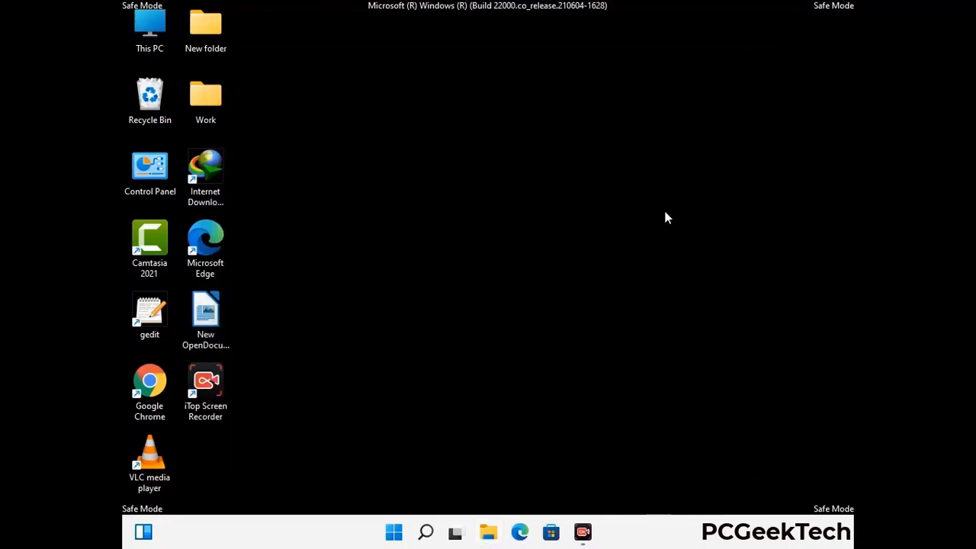
pyautogui.press('super+r')
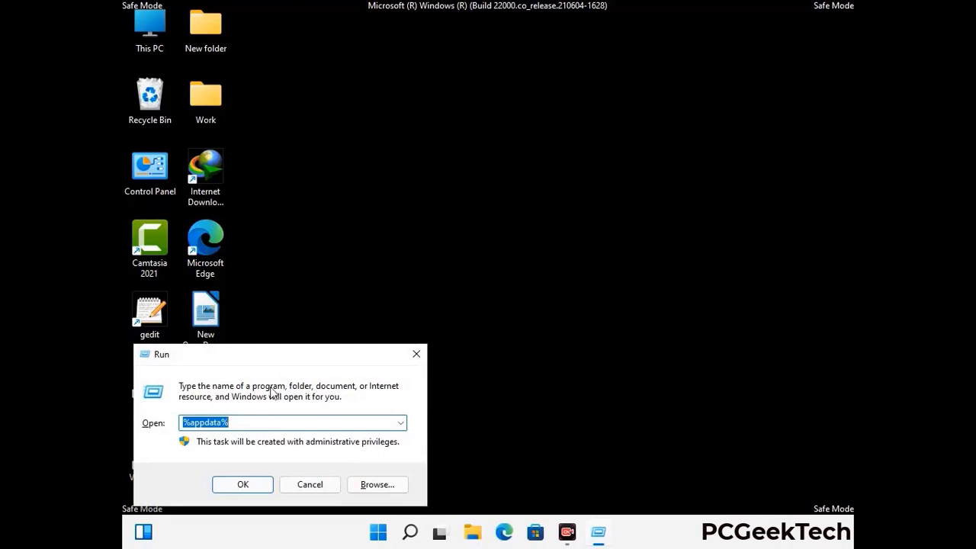
pyautogui.moveTo(305, 362); pyautogui.dragTo(511, 195)
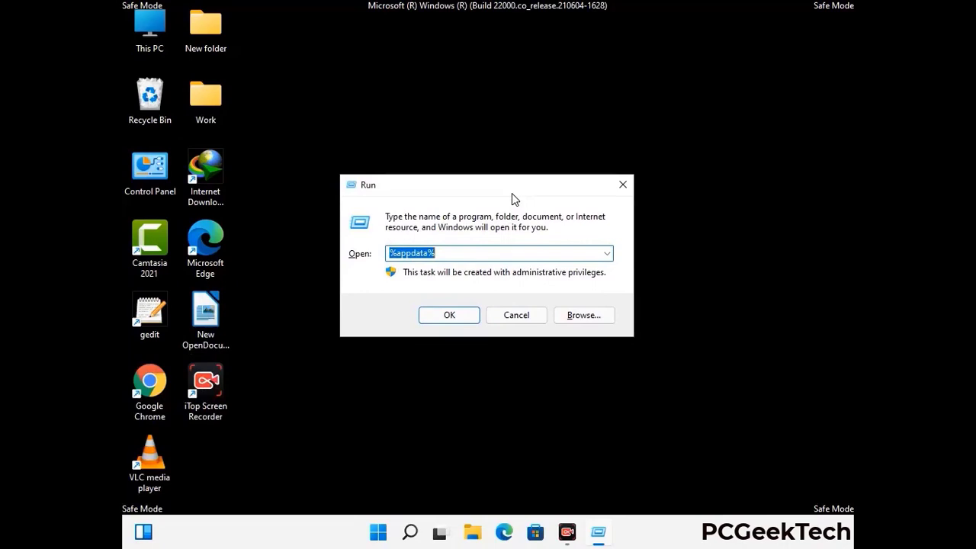
pyautogui.write('%Local')
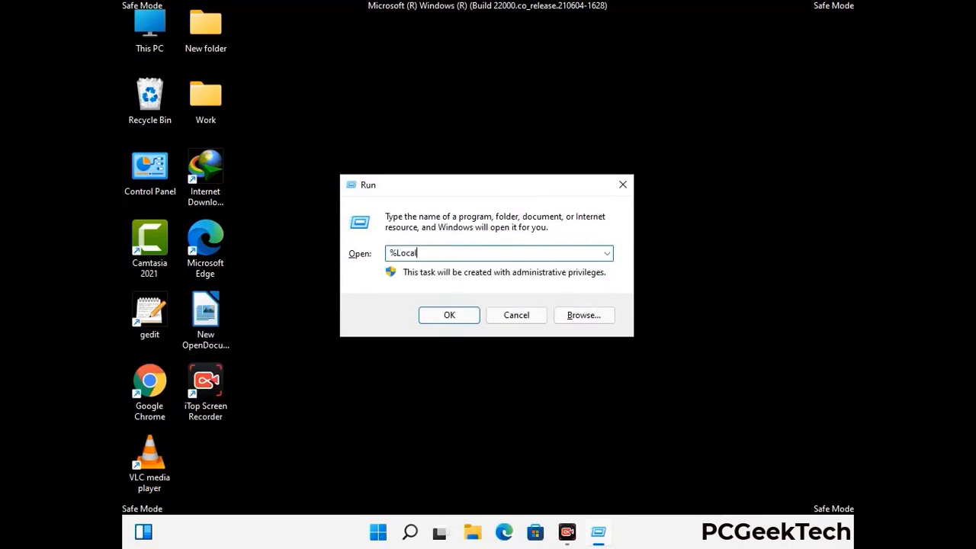
pyautogui.write('AppData%')
# - Open AppData\Local, delete its Mozilla folder, and close the window
pyautogui.press('Return')
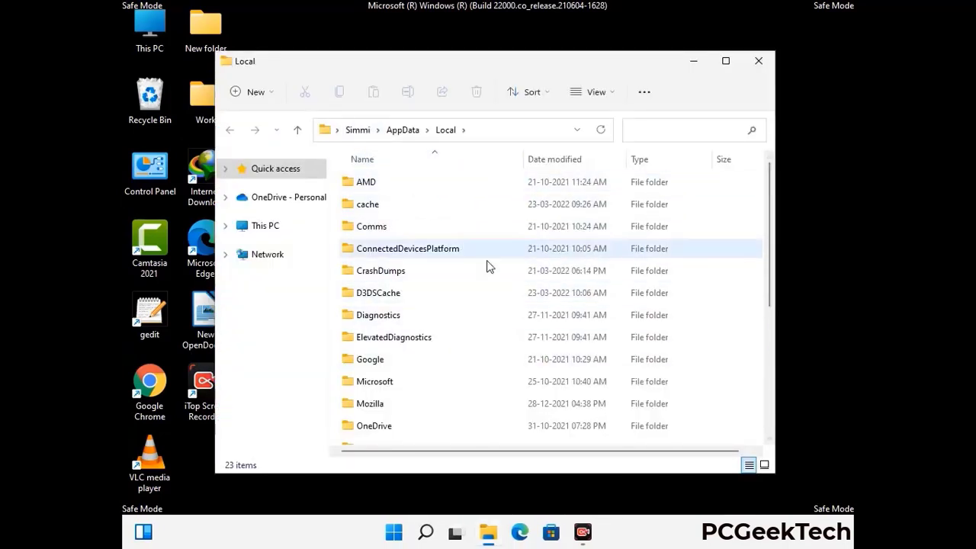
pyautogui.scroll(-1, 406, 320)
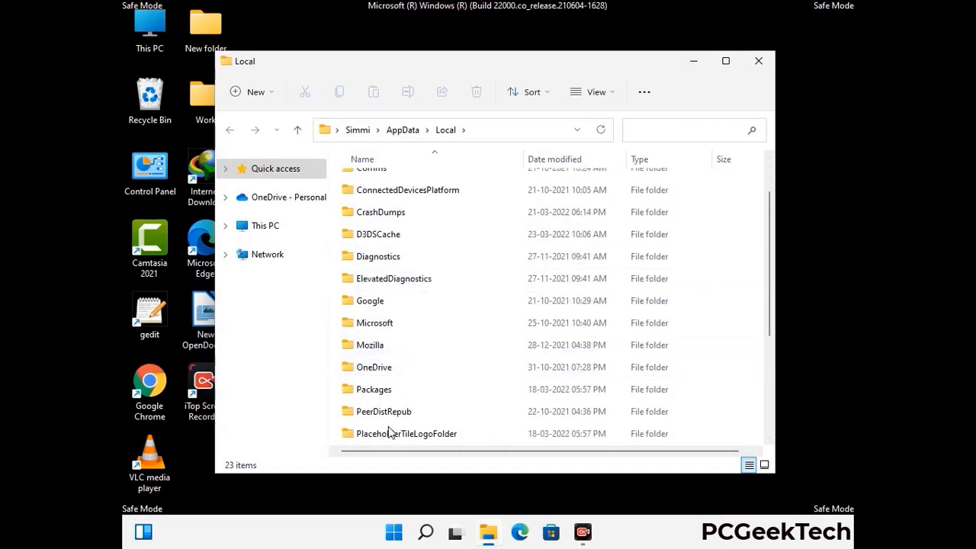
pyautogui.click(382, 349)
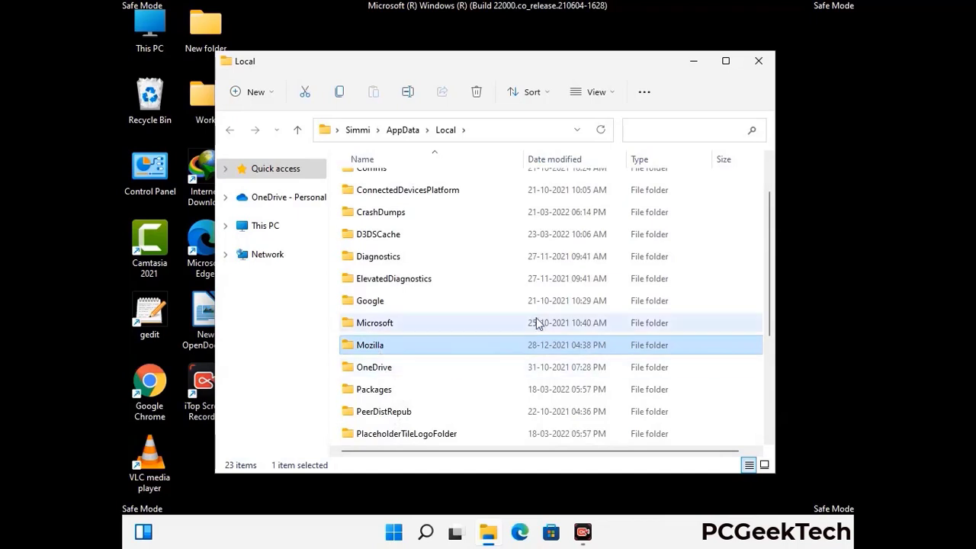
pyautogui.click(476, 93)
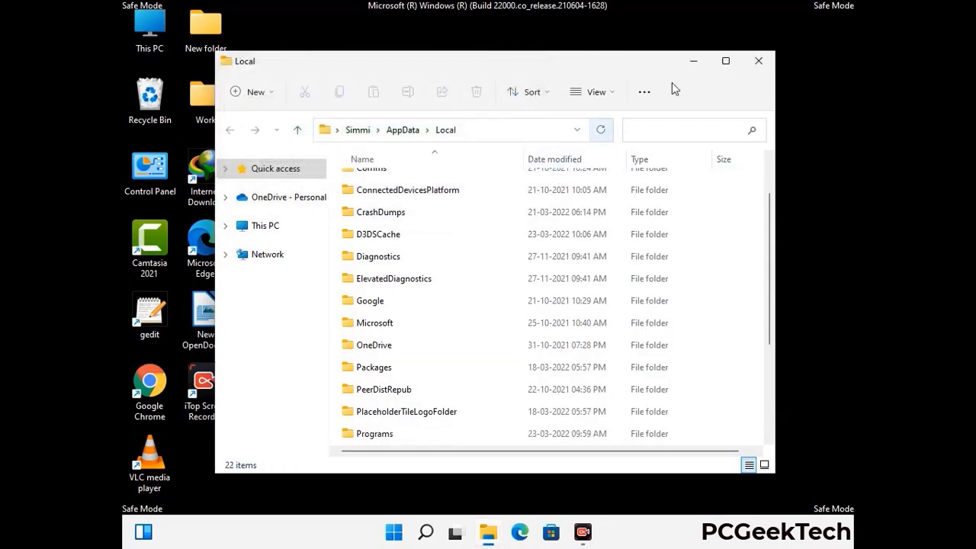
pyautogui.click(759, 67)
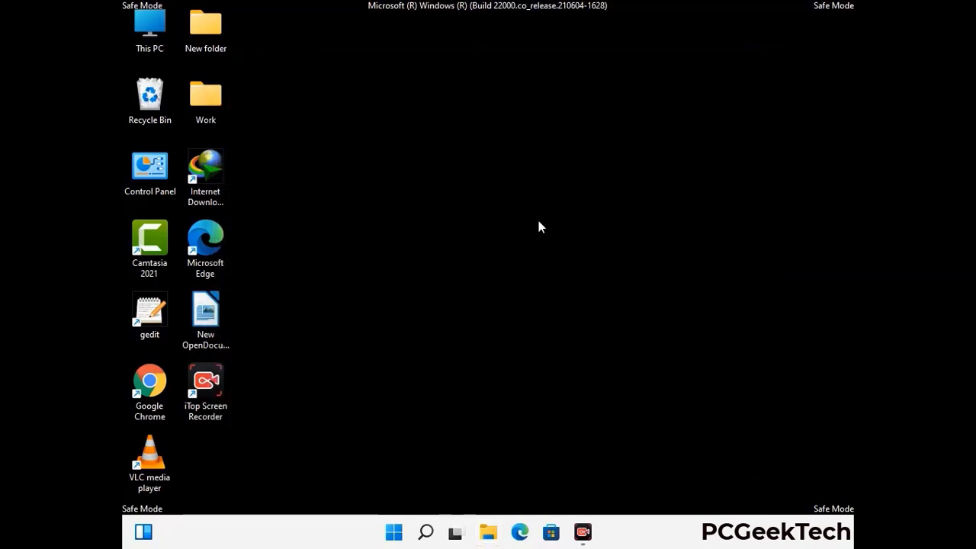
# - Reopen the Run box and start entering the %ProgramData% path
pyautogui.press('super+r')
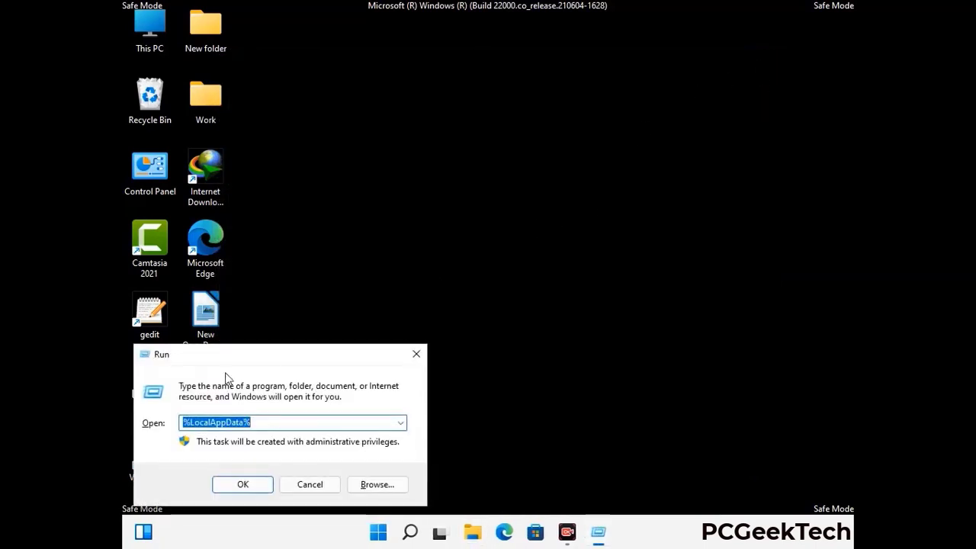
pyautogui.moveTo(249, 367); pyautogui.dragTo(448, 204)
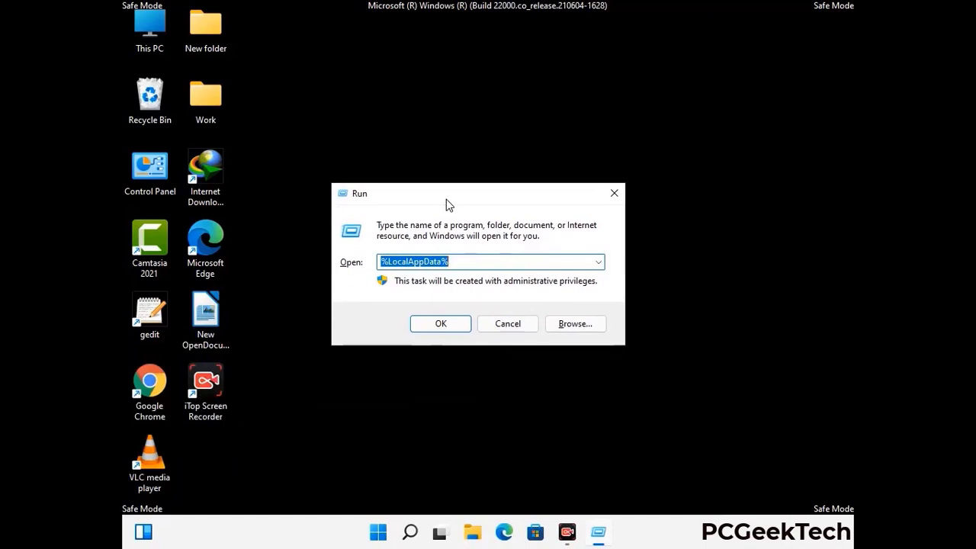
pyautogui.write('%')
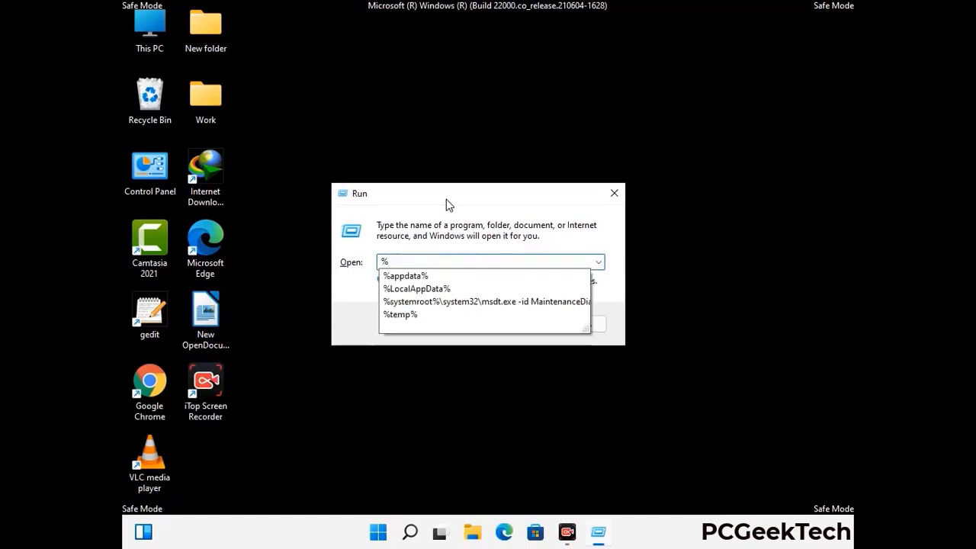
pyautogui.write('Pro')
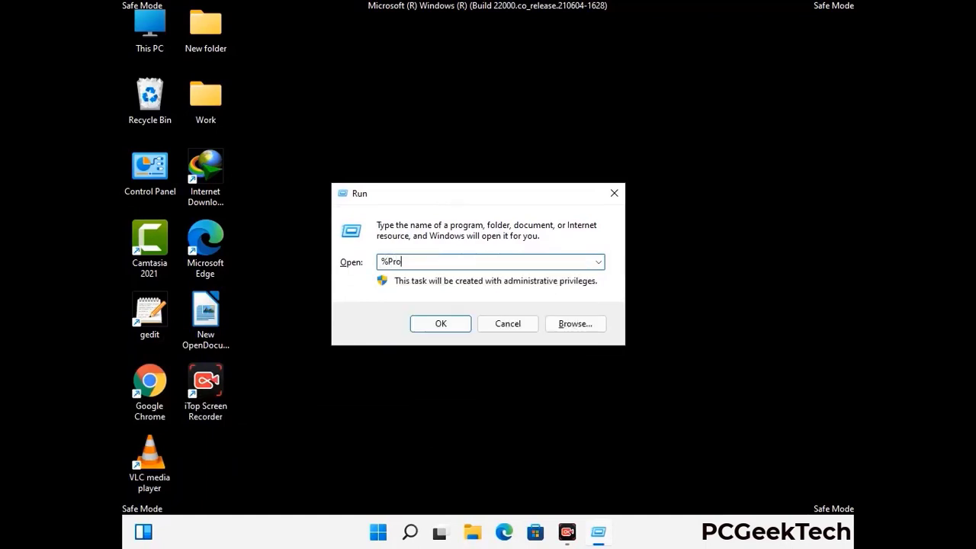
pyautogui.write('gram')
# - Open C:\ProgramData, delete its Mozilla folder, and close the window
pyautogui.write('%')
pyautogui.press('Return')
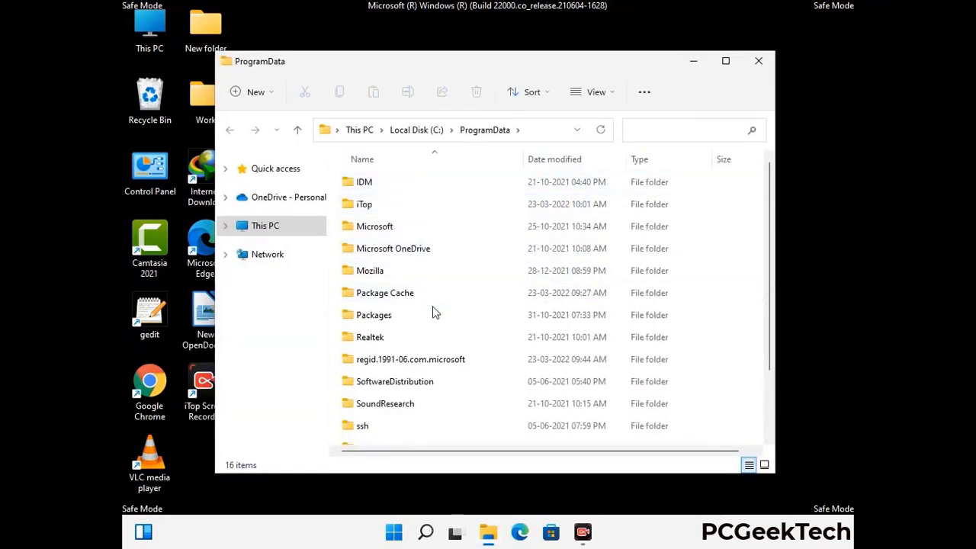
pyautogui.scroll(-2, 448, 320)
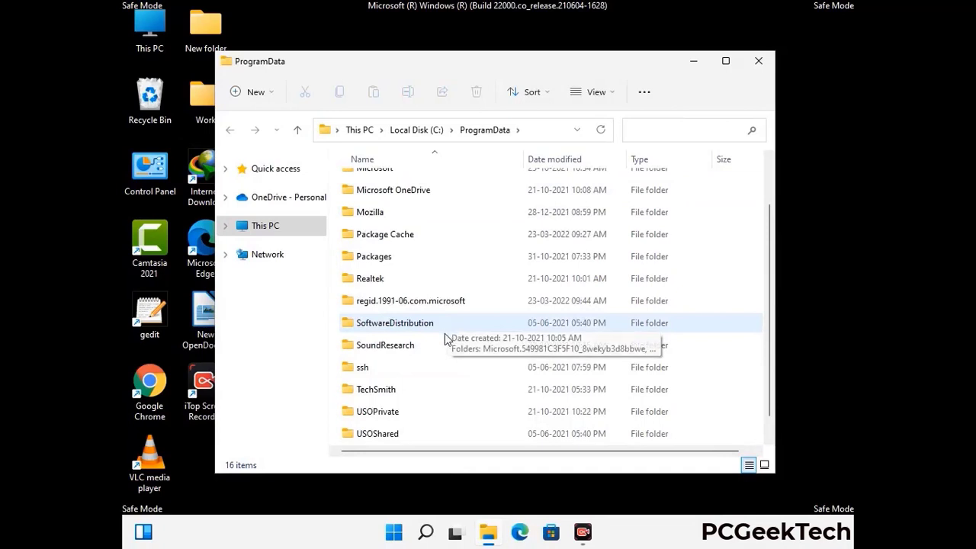
pyautogui.scroll(-1, 446, 340)
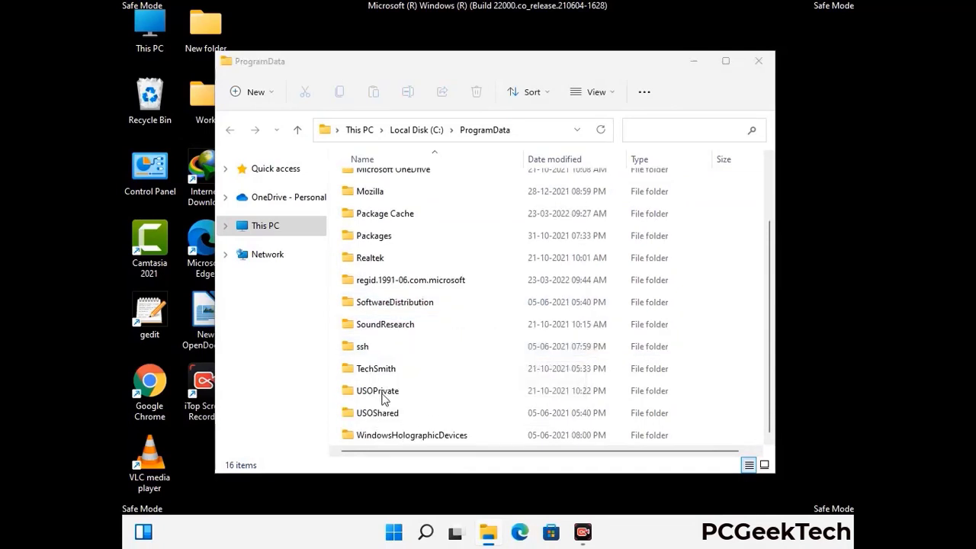
pyautogui.click(363, 191)
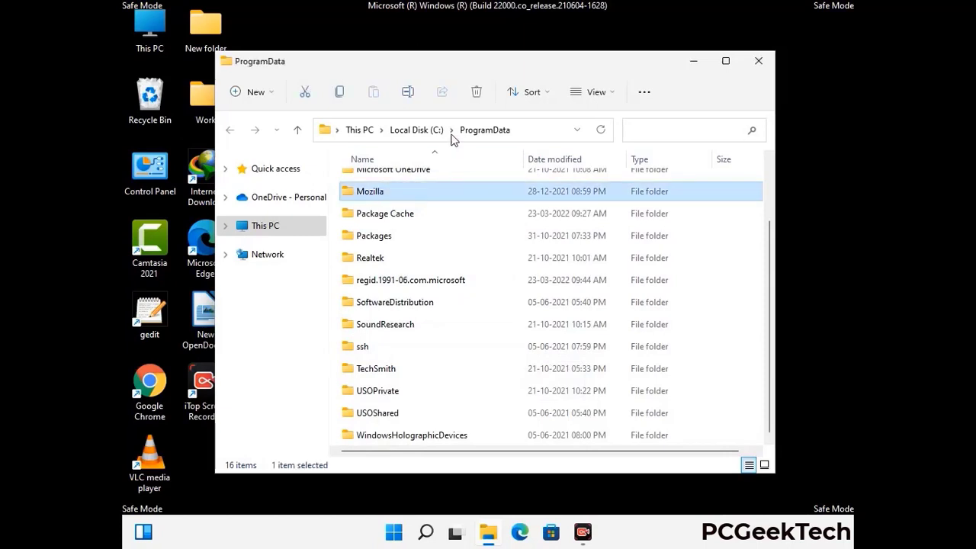
pyautogui.click(481, 96)
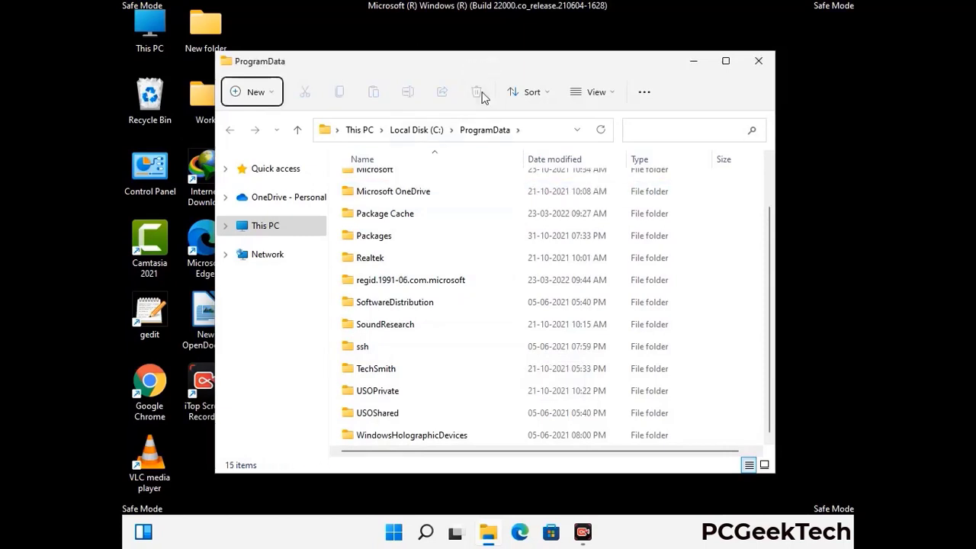
pyautogui.scroll(1, 501, 321)
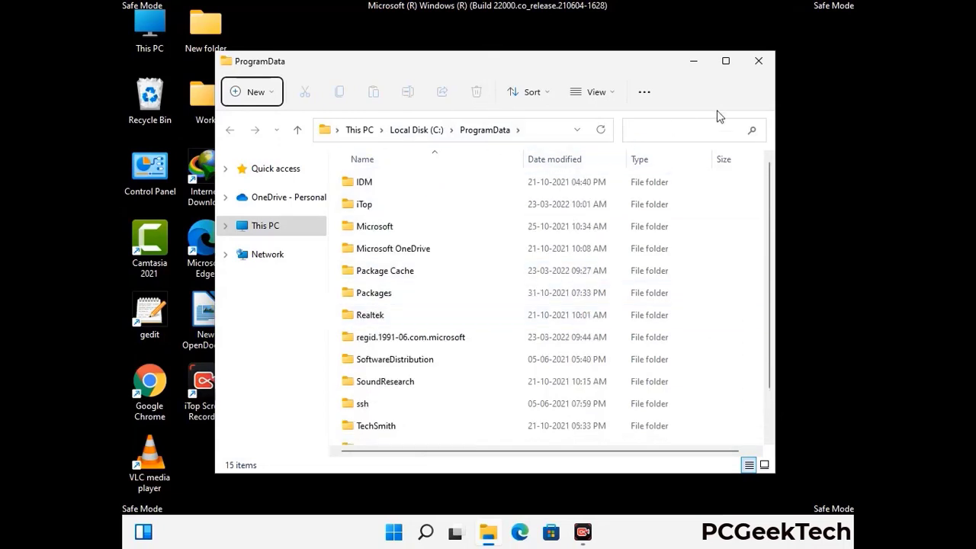
pyautogui.click(764, 59)
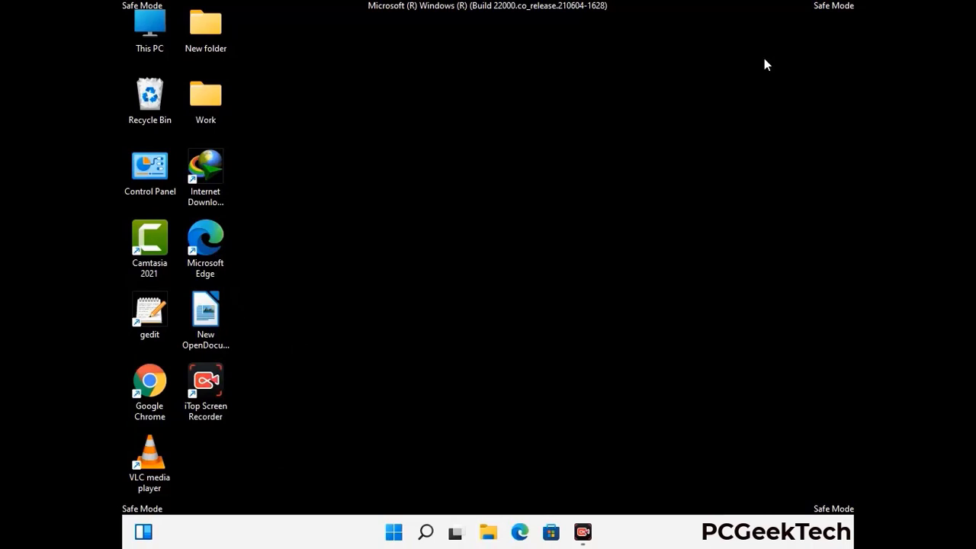
# - Bring up the Run dialog, centre it, and replace its Open field text with %WinDir%
pyautogui.press('super+r')
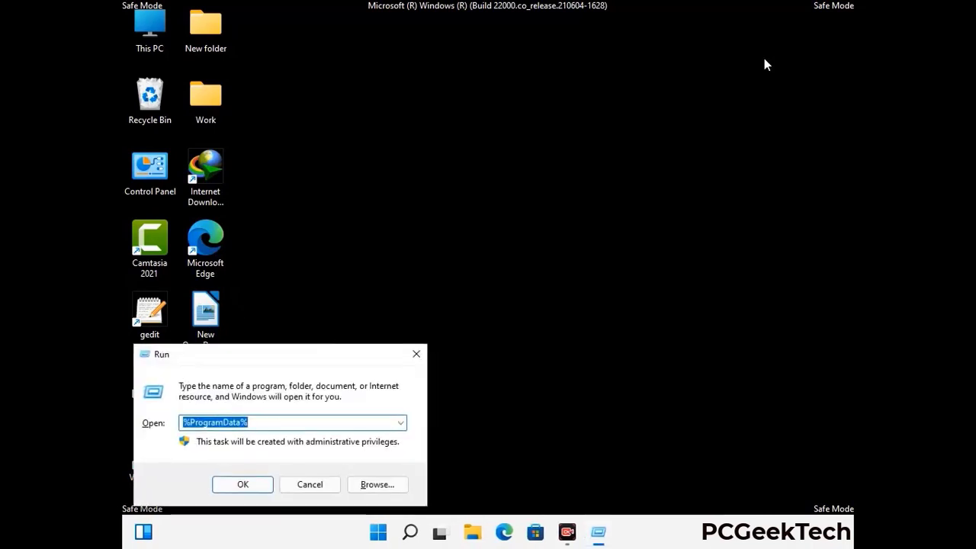
pyautogui.moveTo(318, 352); pyautogui.dragTo(509, 198)
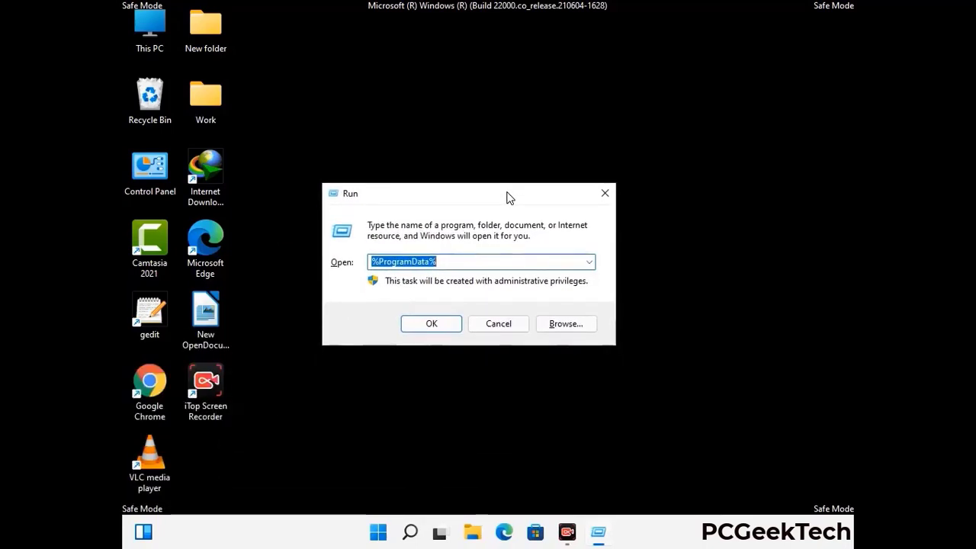
pyautogui.write('%')
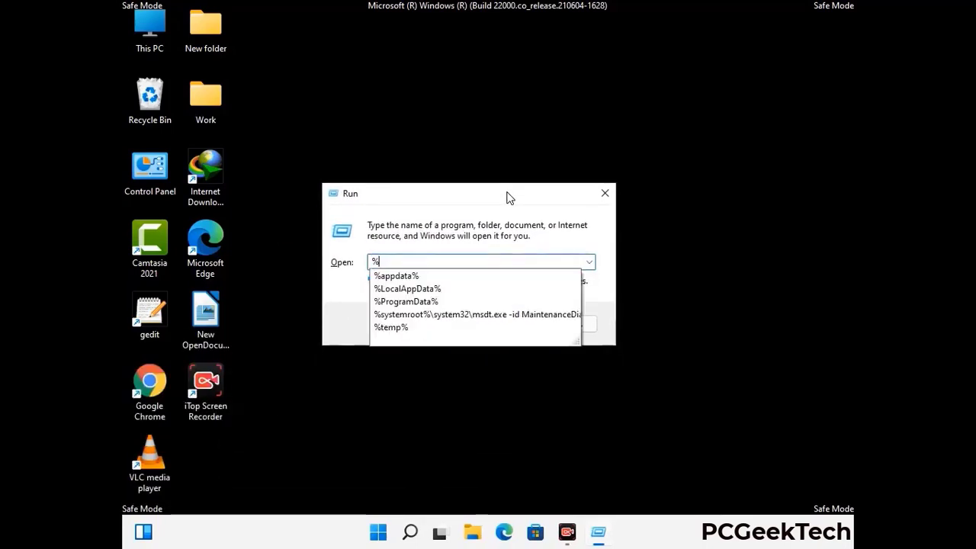
pyautogui.write('WinDir')
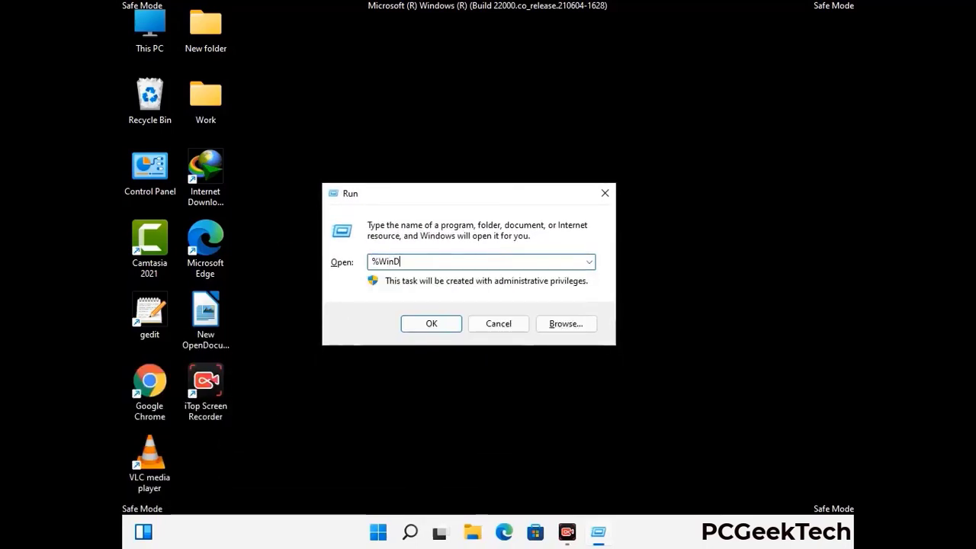
pyautogui.write('%')
# - Open C:\Windows, scroll through its 114 items, and close the window
pyautogui.press('Return')
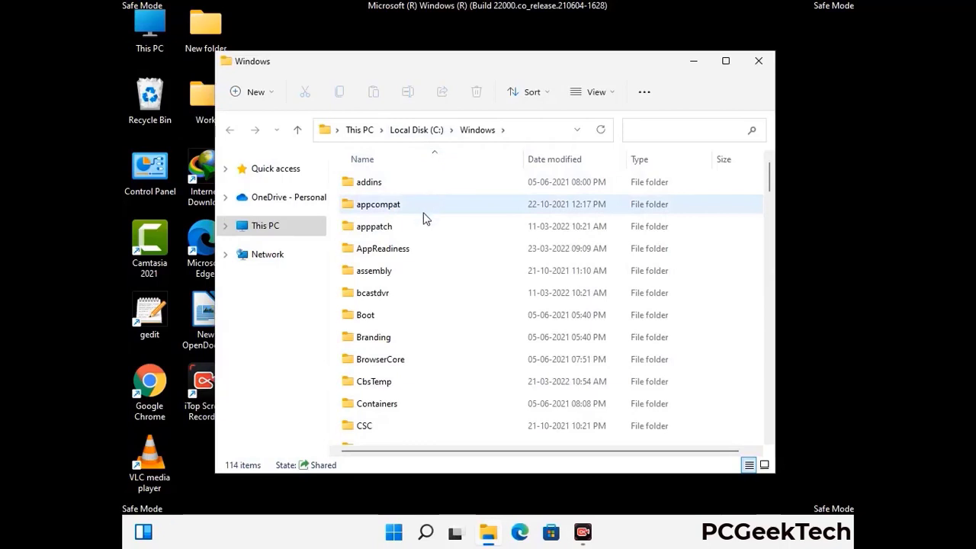
pyautogui.scroll(-1, 427, 338)
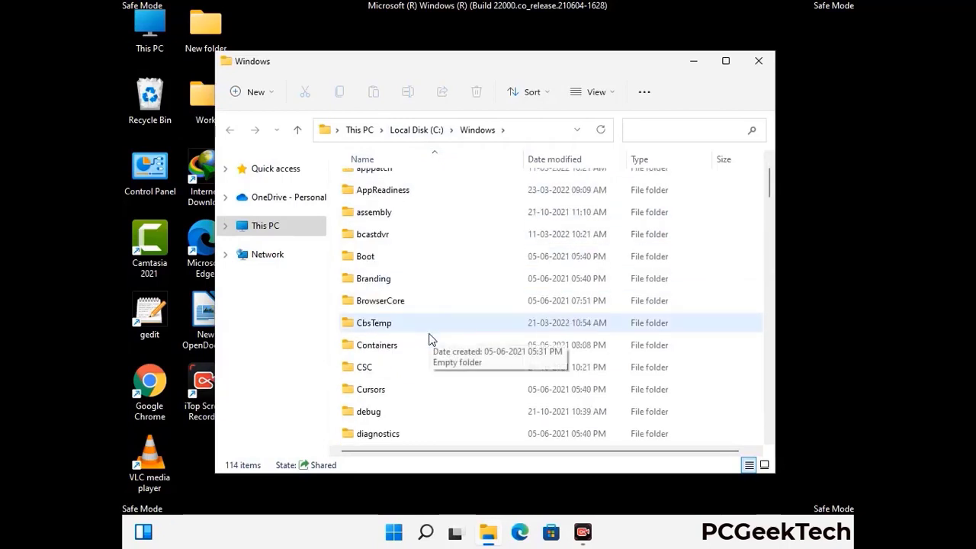
pyautogui.scroll(-2, 429, 339)
pyautogui.scroll(-1, 429, 340)
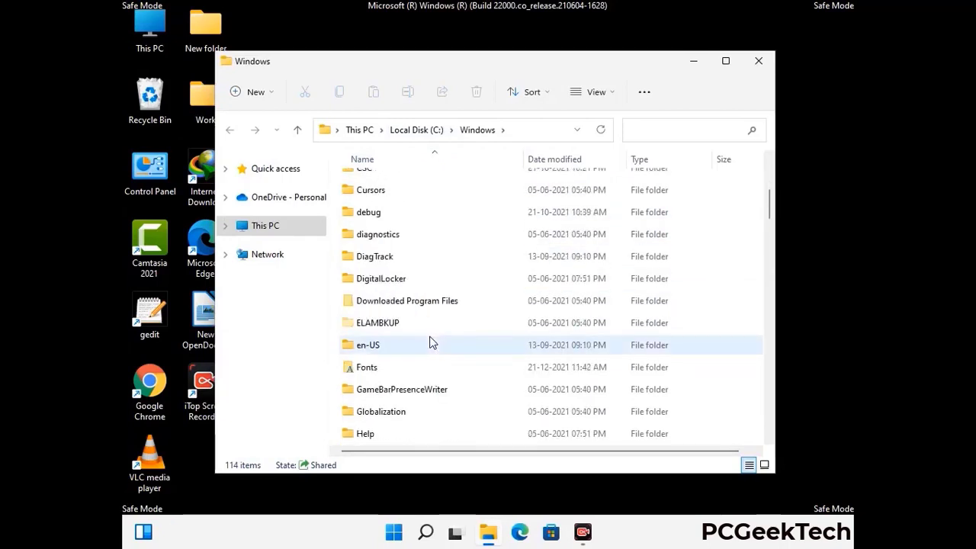
pyautogui.scroll(-3, 430, 343)
pyautogui.scroll(-2, 430, 344)
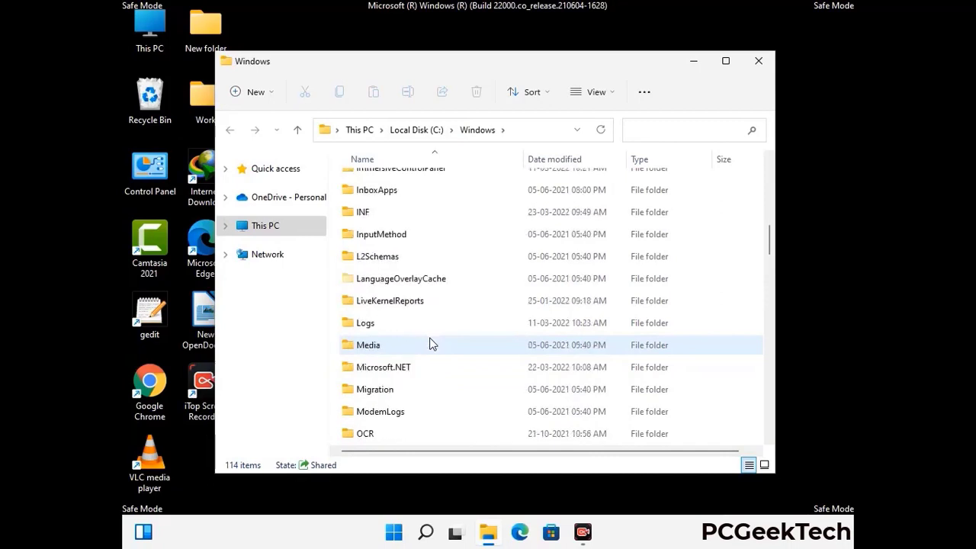
pyautogui.scroll(-4, 429, 343)
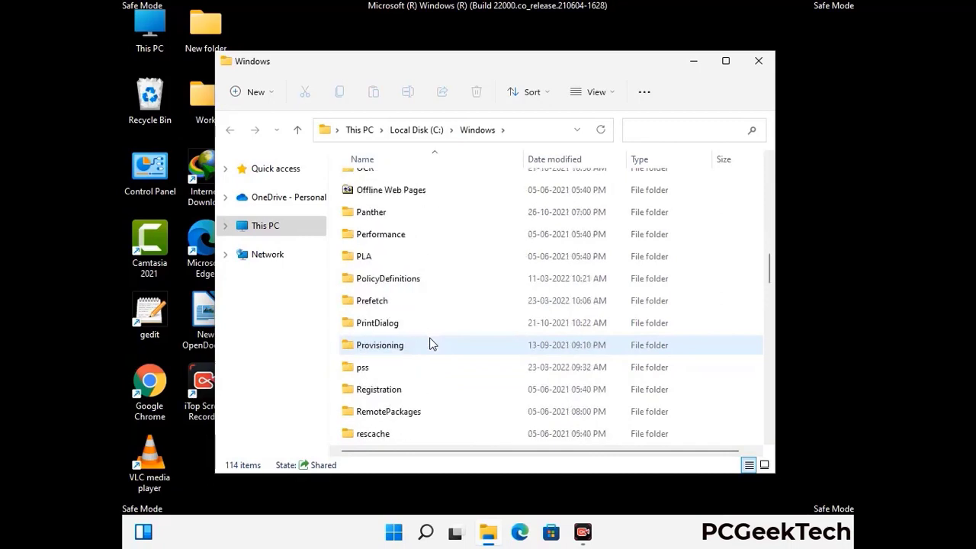
pyautogui.scroll(-7, 429, 345)
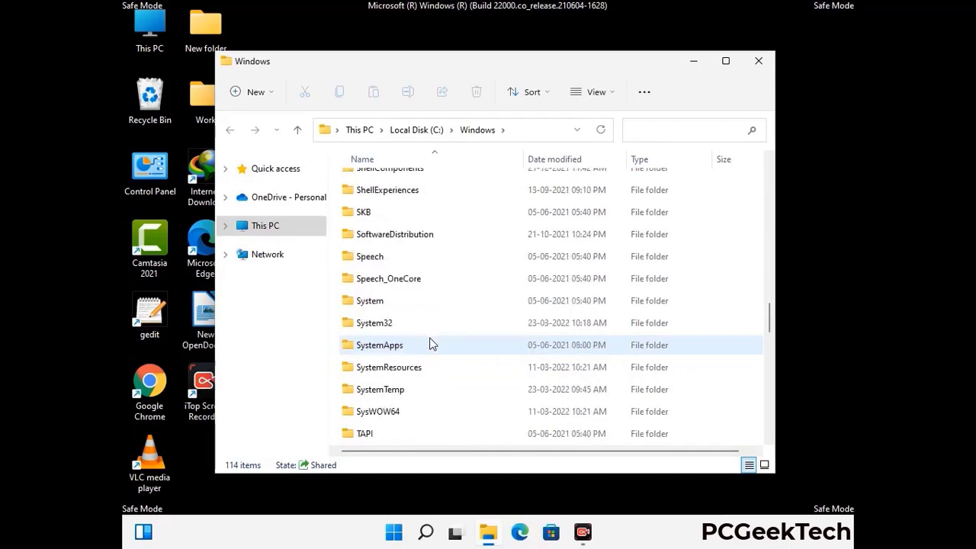
pyautogui.scroll(-8, 429, 345)
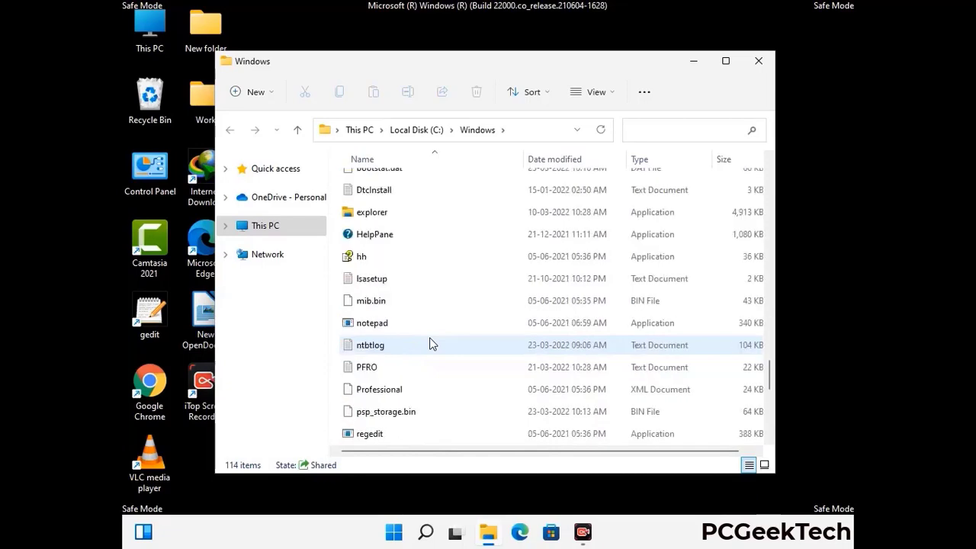
pyautogui.scroll(-7, 429, 345)
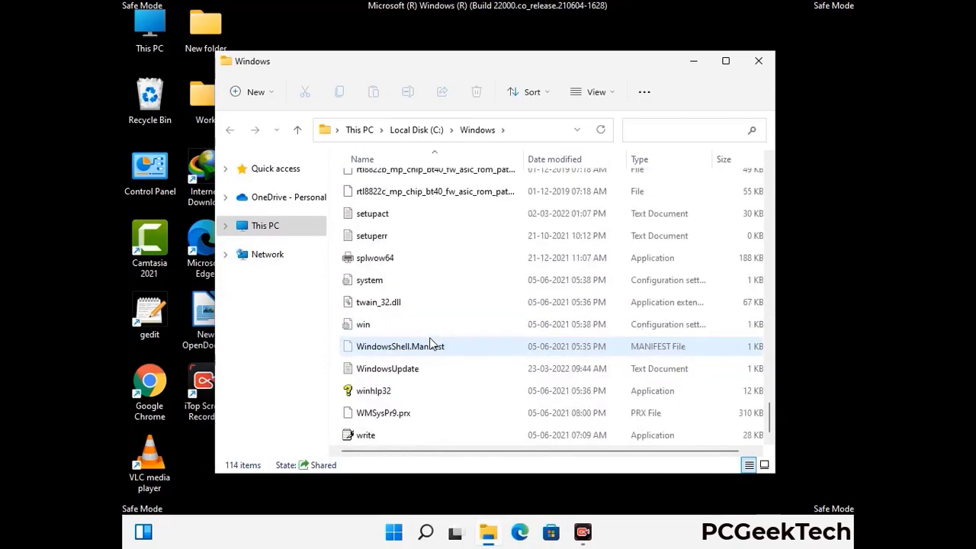
pyautogui.scroll(11, 429, 345)
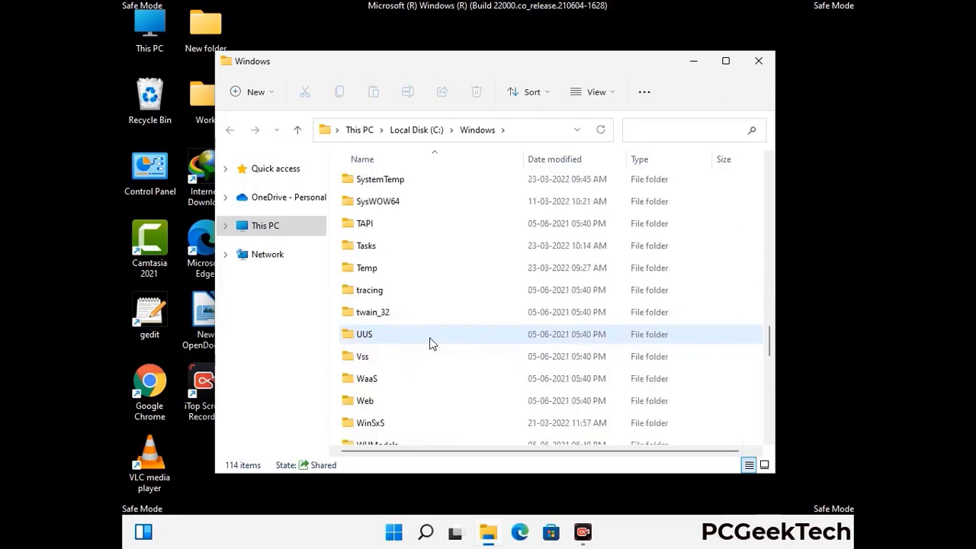
pyautogui.scroll(3, 429, 345)
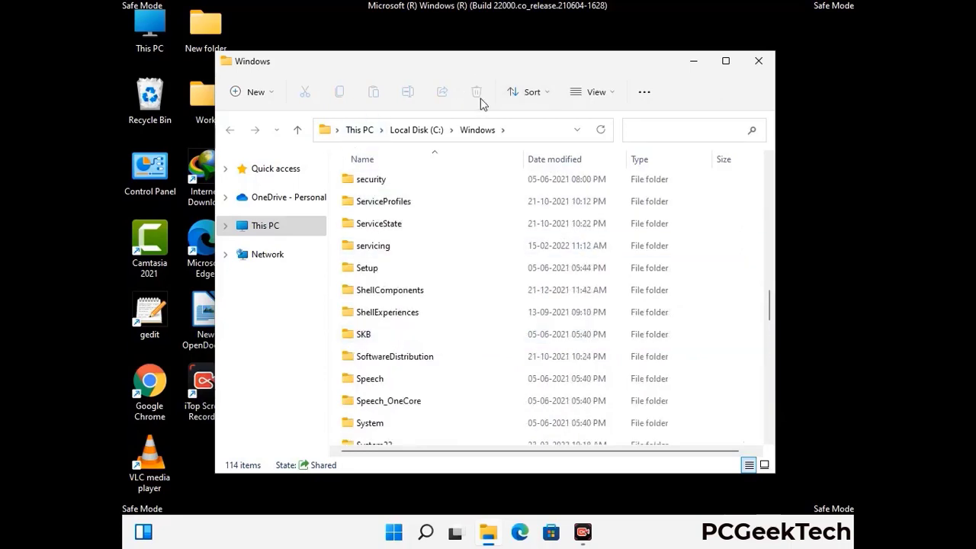
pyautogui.click(759, 61)
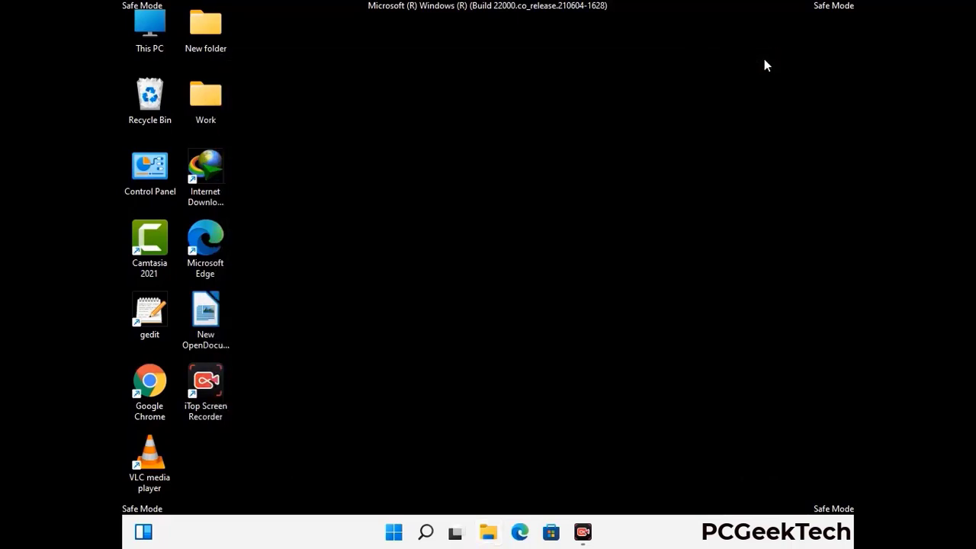
# - Run %temp% from a re-centred Run box to open the user's AppData\Local\Temp folder
pyautogui.press('super+r')
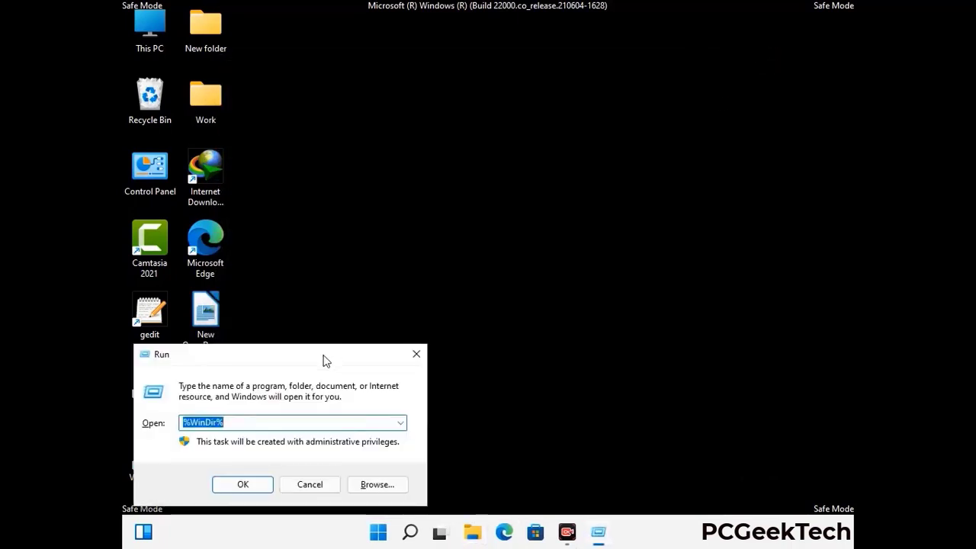
pyautogui.moveTo(324, 360); pyautogui.dragTo(554, 132)
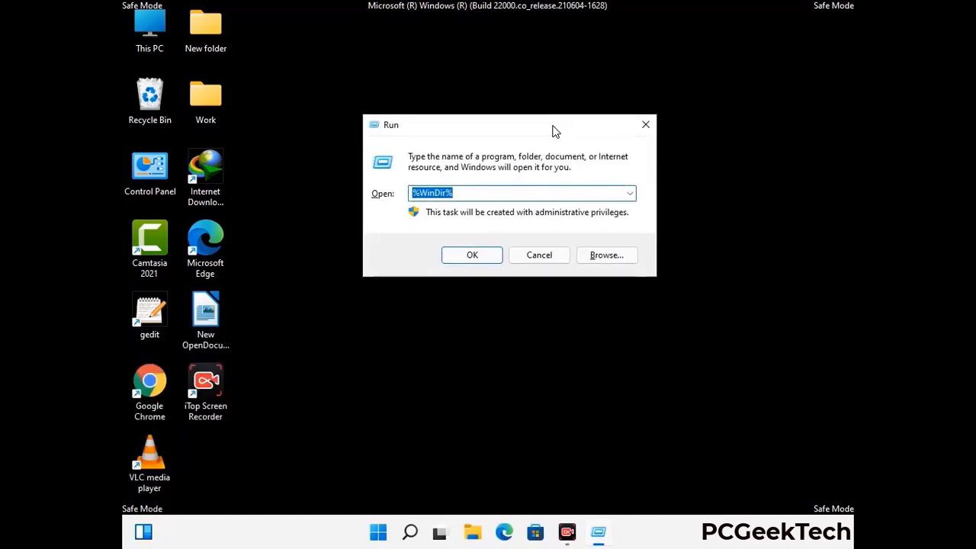
pyautogui.write('%tem')
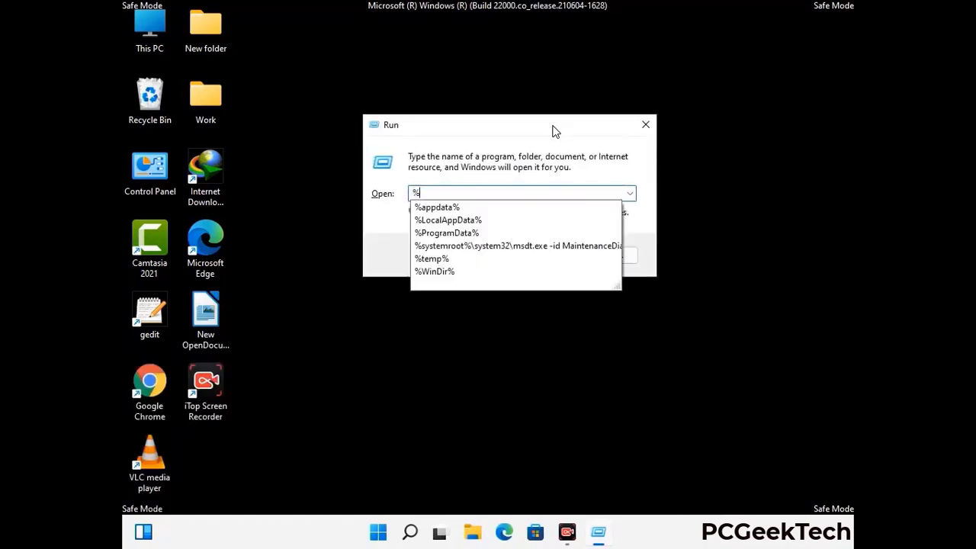
pyautogui.write('p')
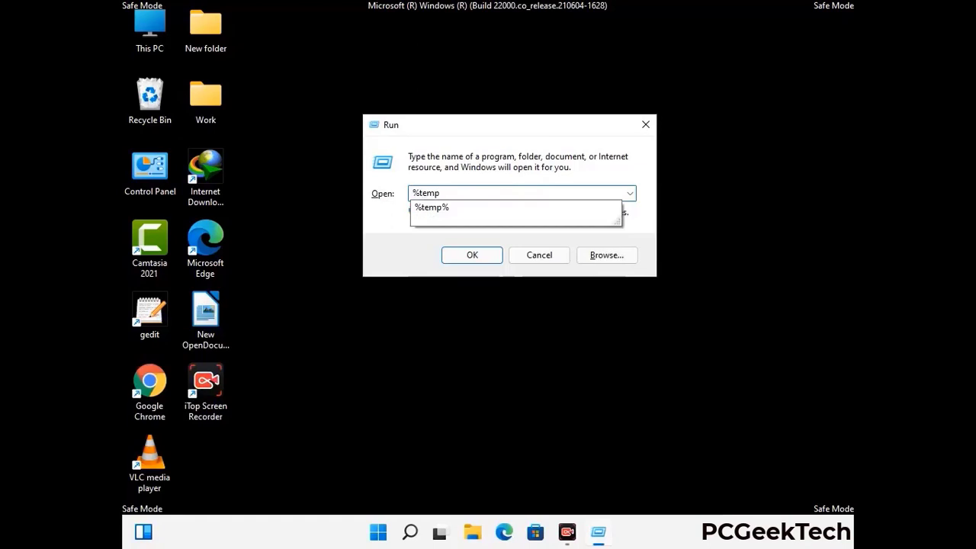
pyautogui.write('%')
pyautogui.click(485, 254)
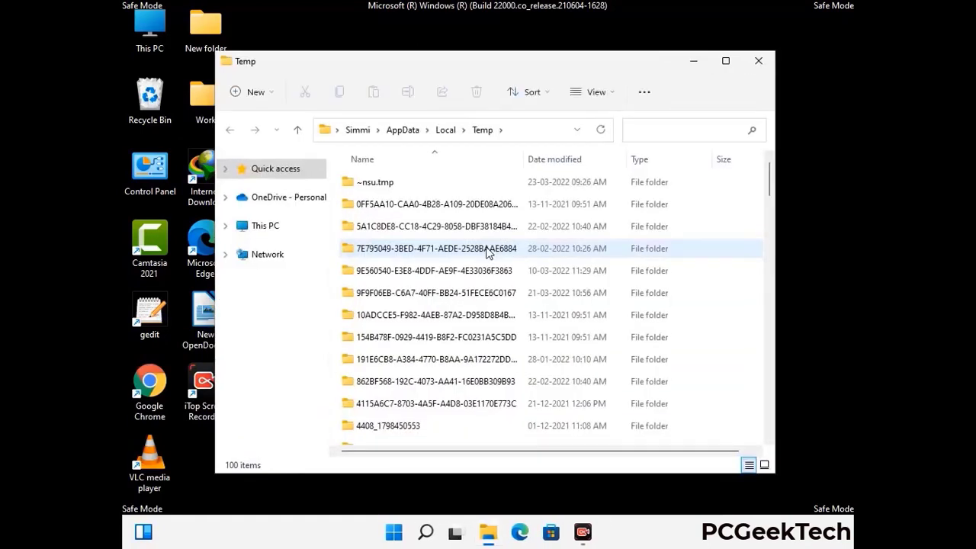
# - Select all 100 items in the user's Temp folder, recycle them, and close the window
pyautogui.click(442, 294)
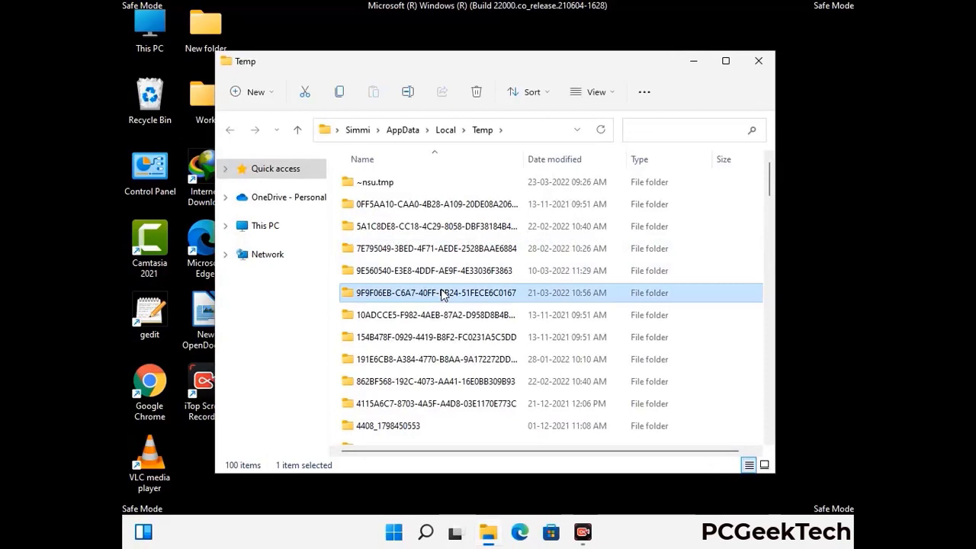
pyautogui.hotkey('ctrl', 'a')
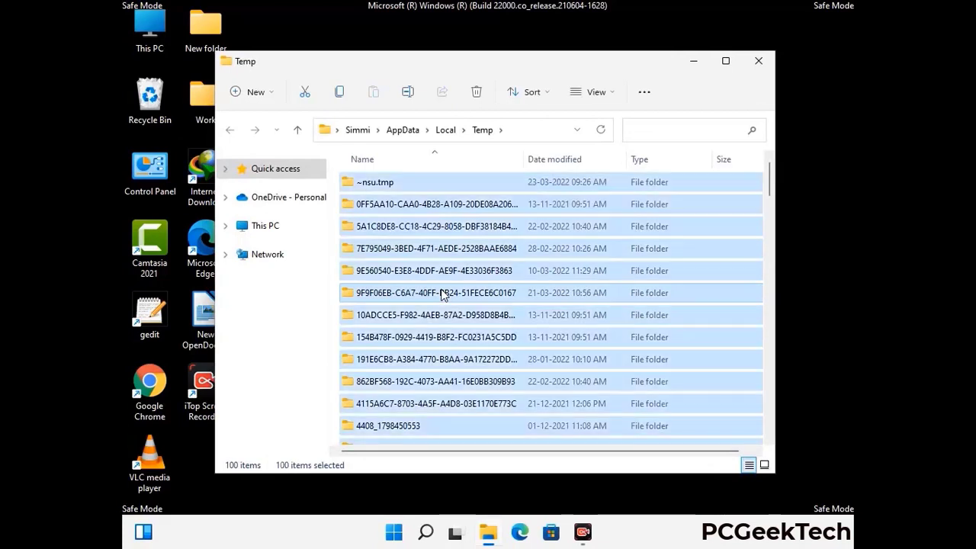
pyautogui.click(477, 92)
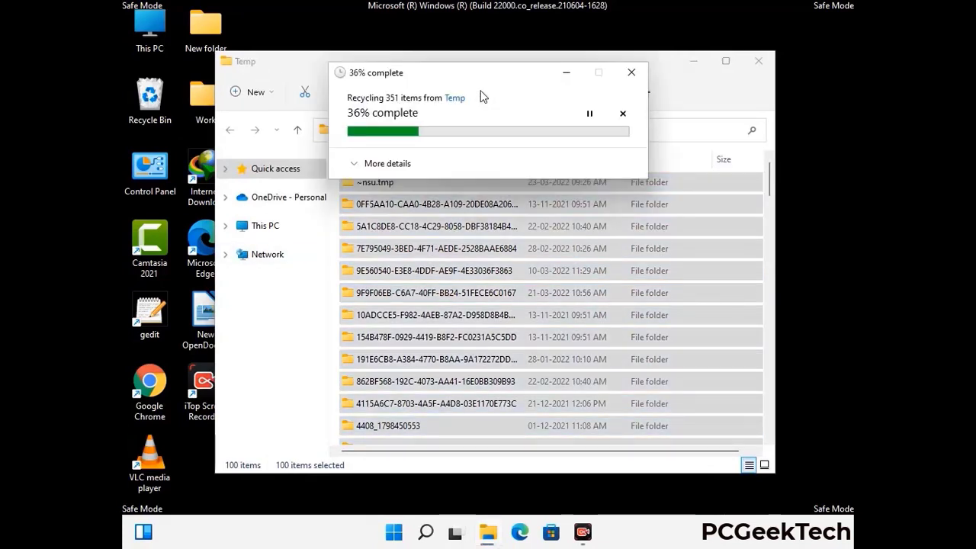
pyautogui.click(758, 61)
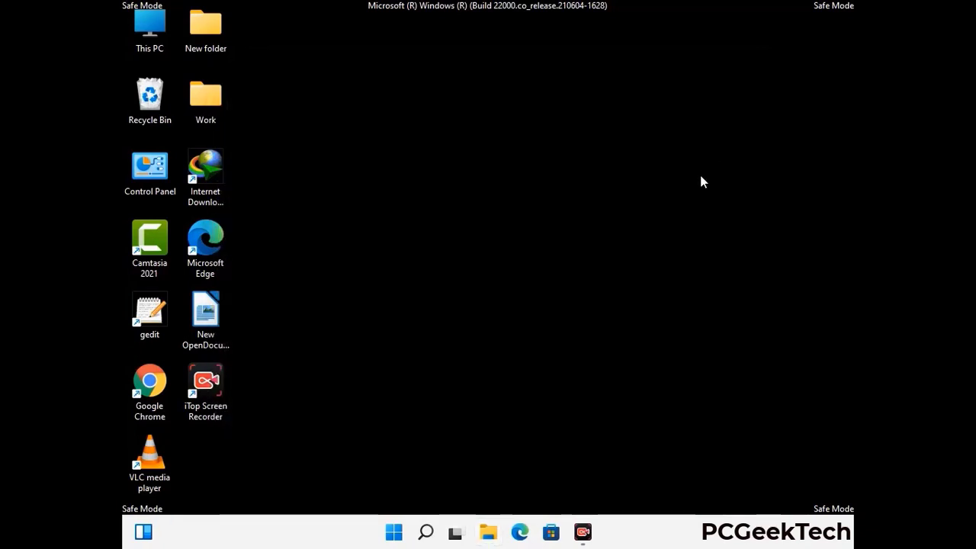
# - Run 'temp' to open C:\Windows\Temp, delete all 6 items, and close the window
pyautogui.press('super+r')
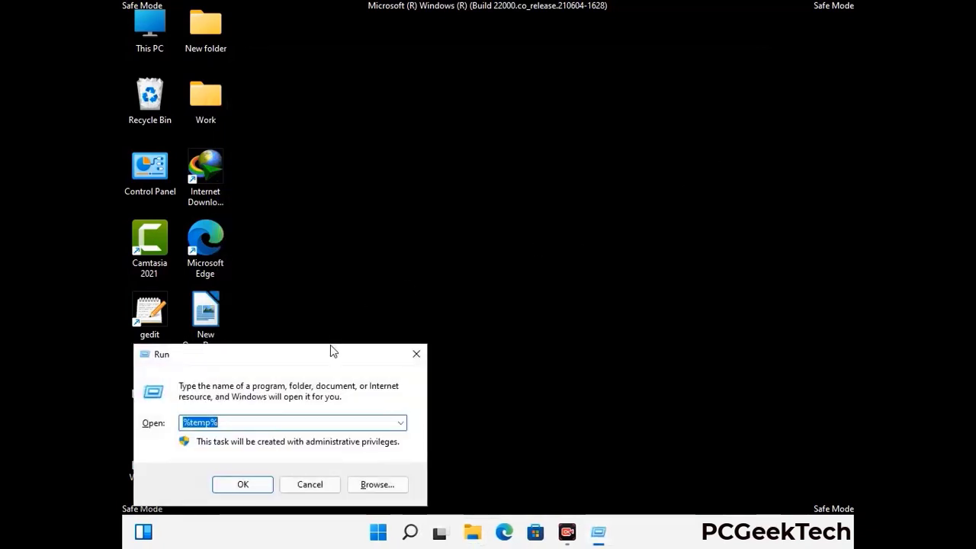
pyautogui.moveTo(330, 354); pyautogui.dragTo(555, 142)
pyautogui.write('temp')
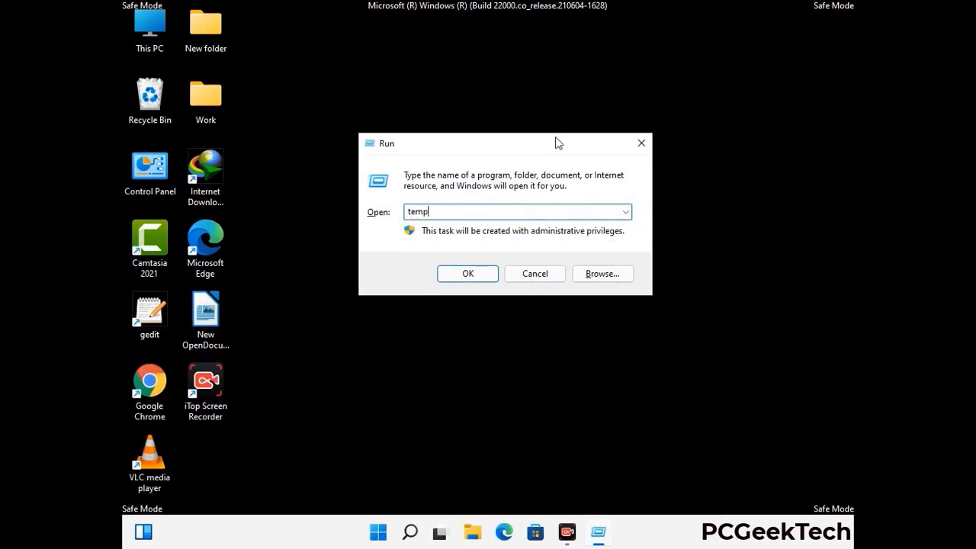
pyautogui.press('Return')
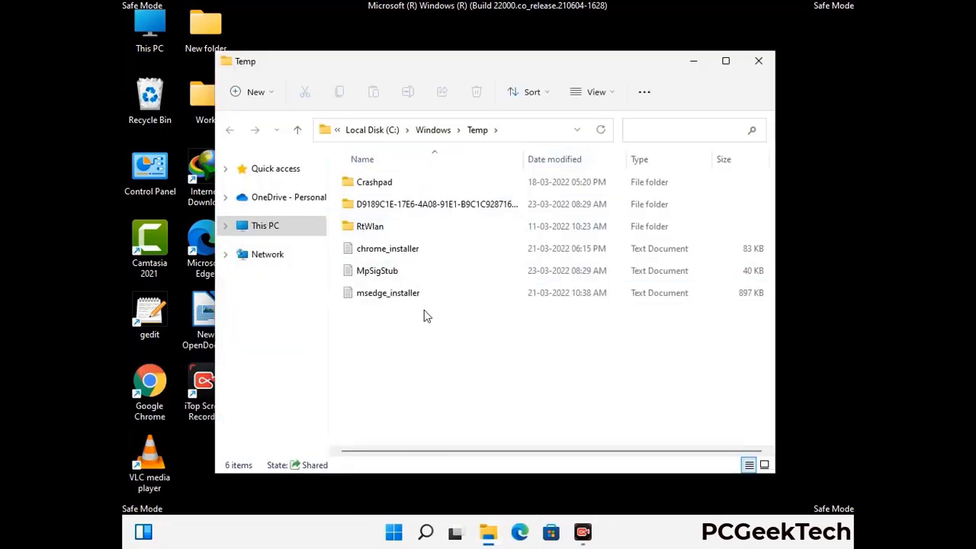
pyautogui.hotkey('ctrl', 'a')
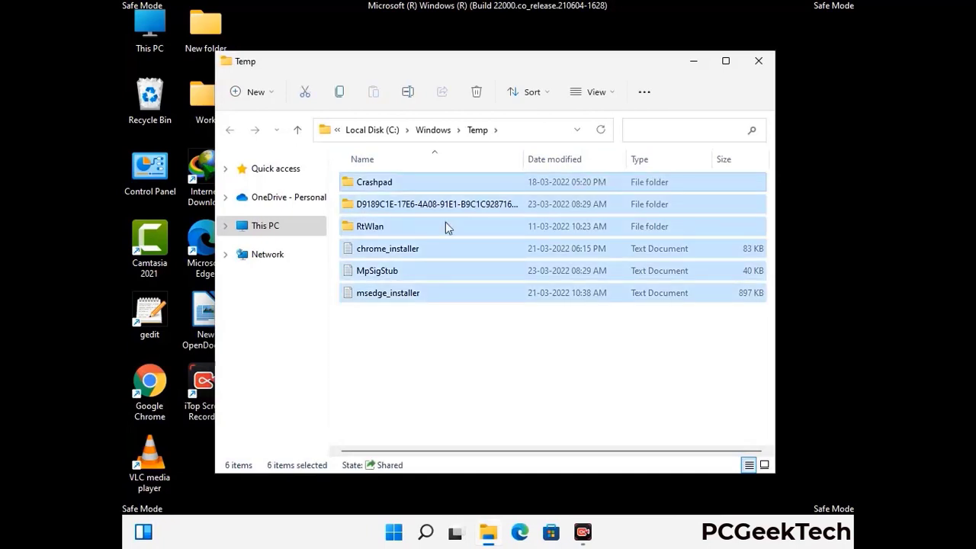
pyautogui.click(476, 92)
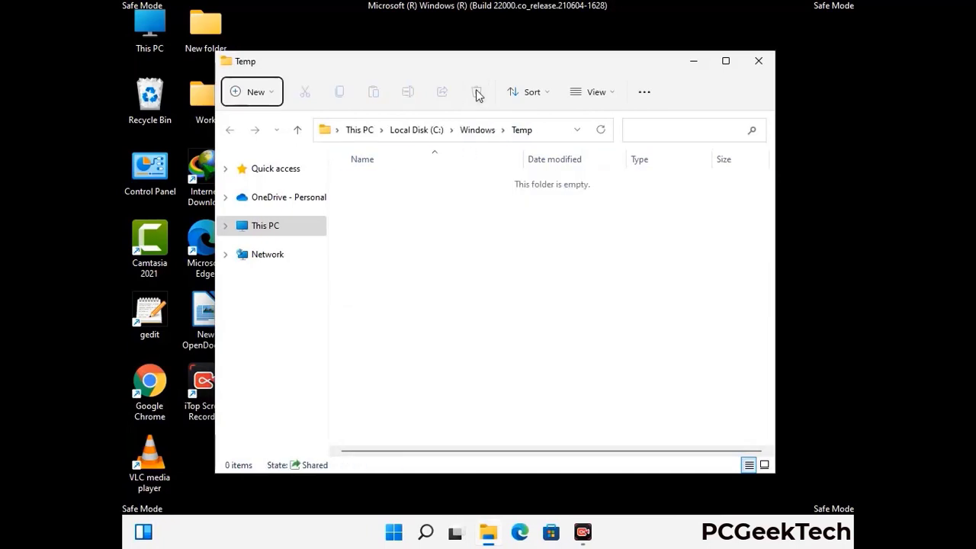
pyautogui.click(758, 61)
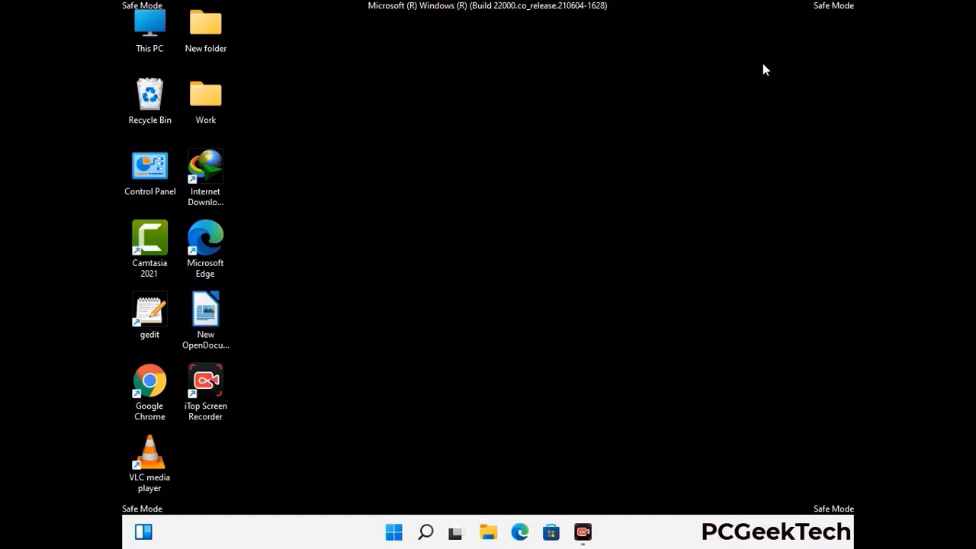
# - Launch Registry Editor by running regedit from the Run box
pyautogui.press('super+r')
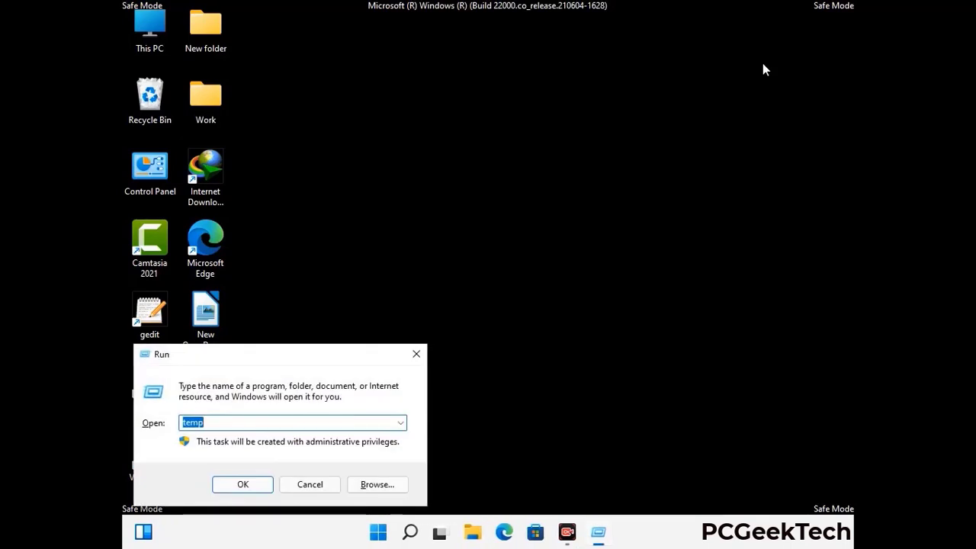
pyautogui.moveTo(288, 352); pyautogui.dragTo(509, 122)
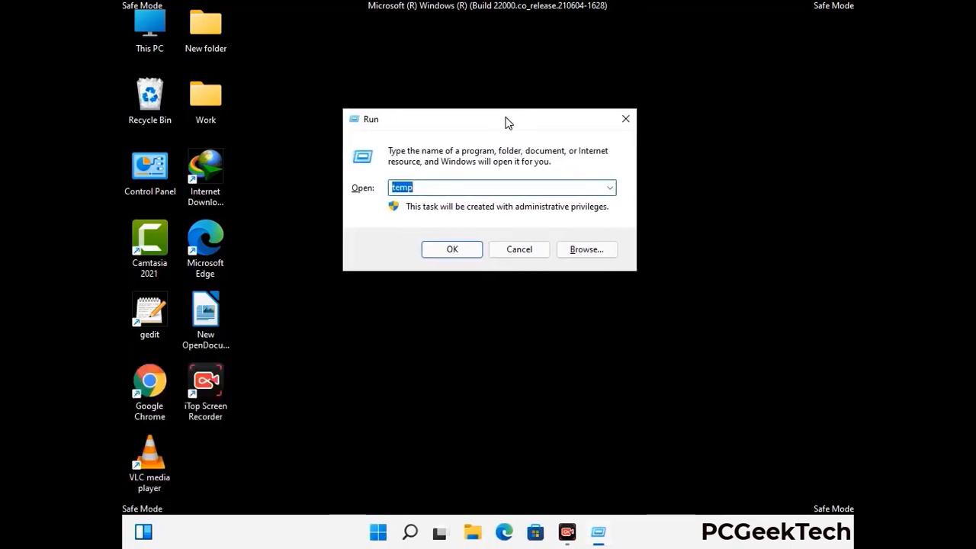
pyautogui.write('regedit')
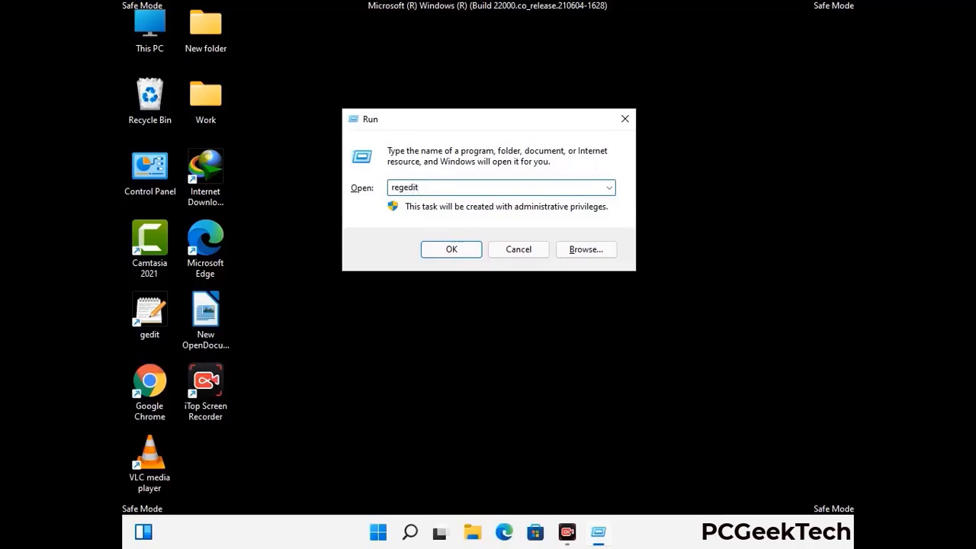
pyautogui.press('Return')
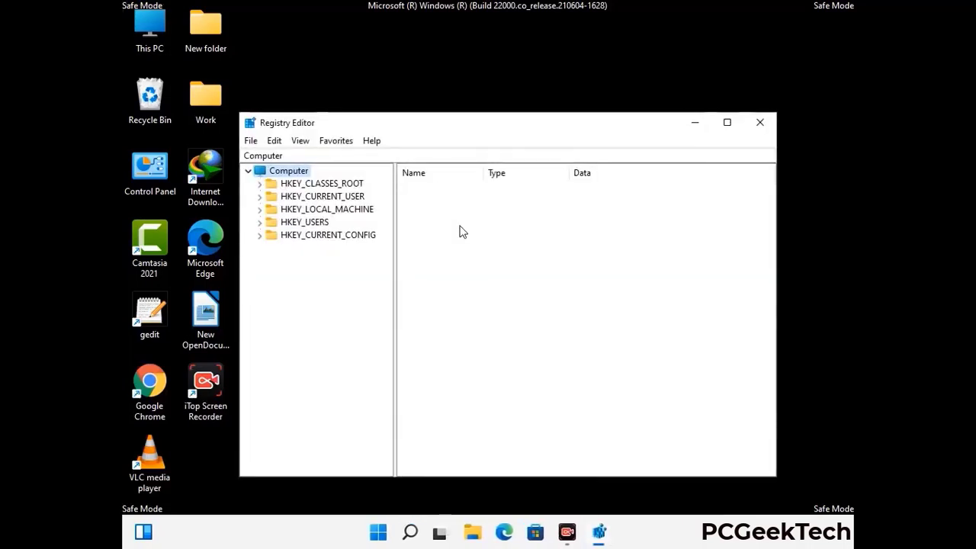
# - Expand HKEY_CURRENT_USER, then Software, then Microsoft in the registry tree
pyautogui.click(326, 209)
pyautogui.click(259, 196)
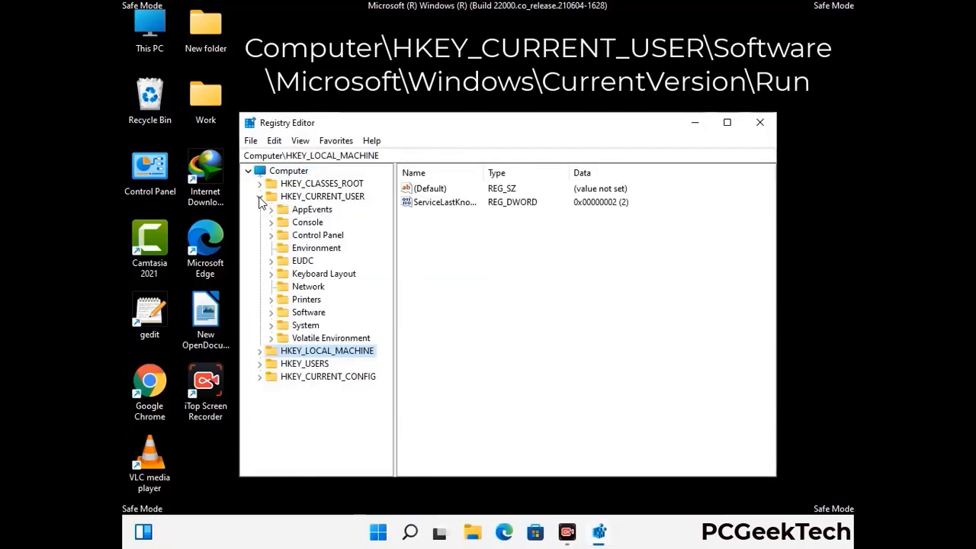
pyautogui.click(305, 317)
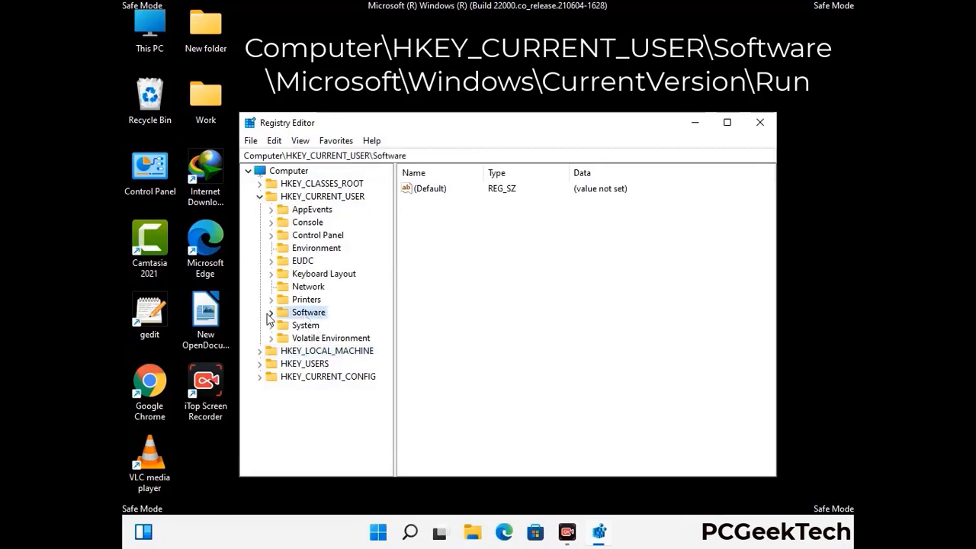
pyautogui.click(270, 312)
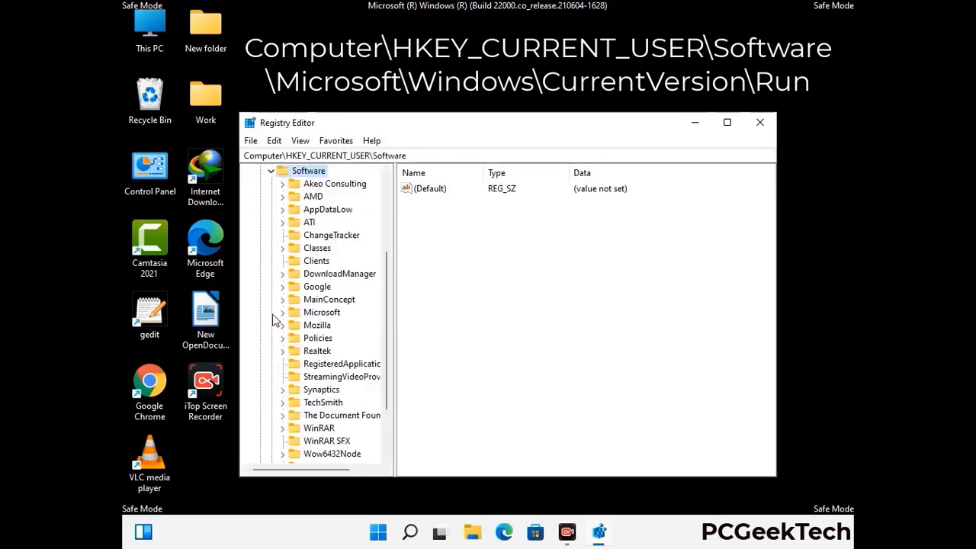
pyautogui.click(317, 313)
pyautogui.click(282, 312)
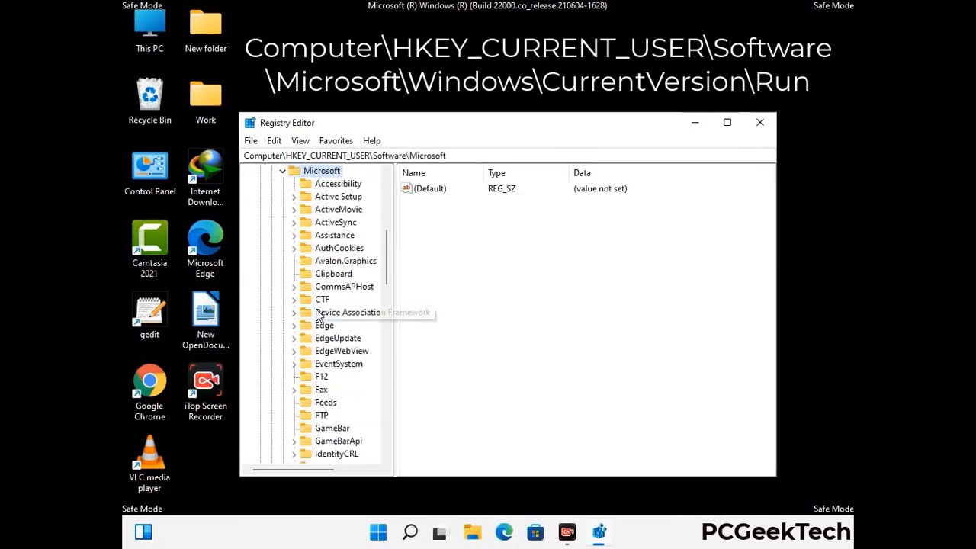
pyautogui.scroll(-4, 353, 333)
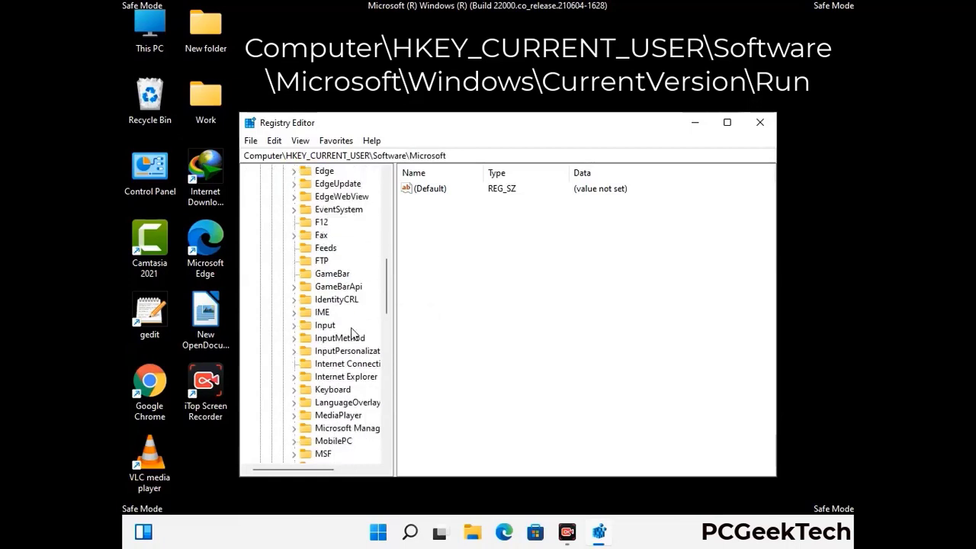
pyautogui.scroll(-3, 353, 333)
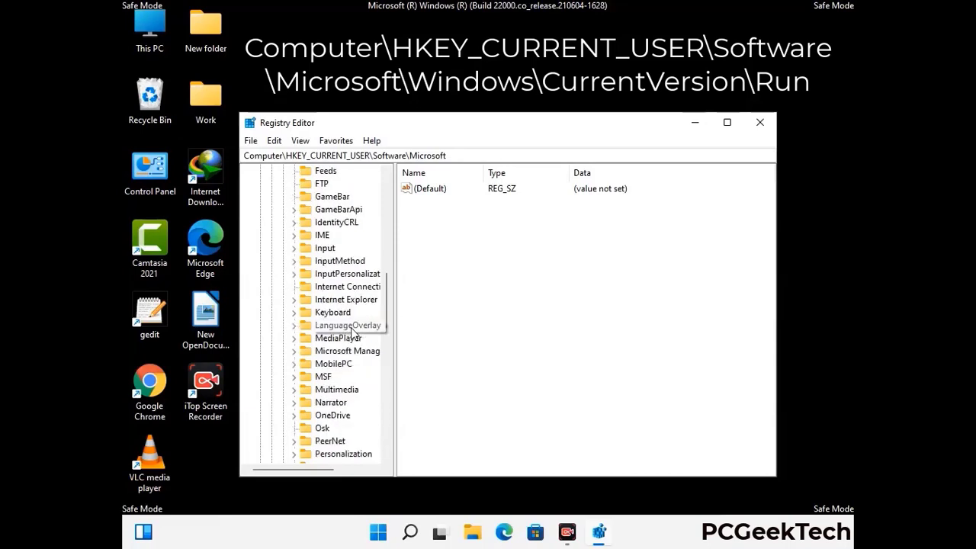
pyautogui.scroll(-6, 353, 333)
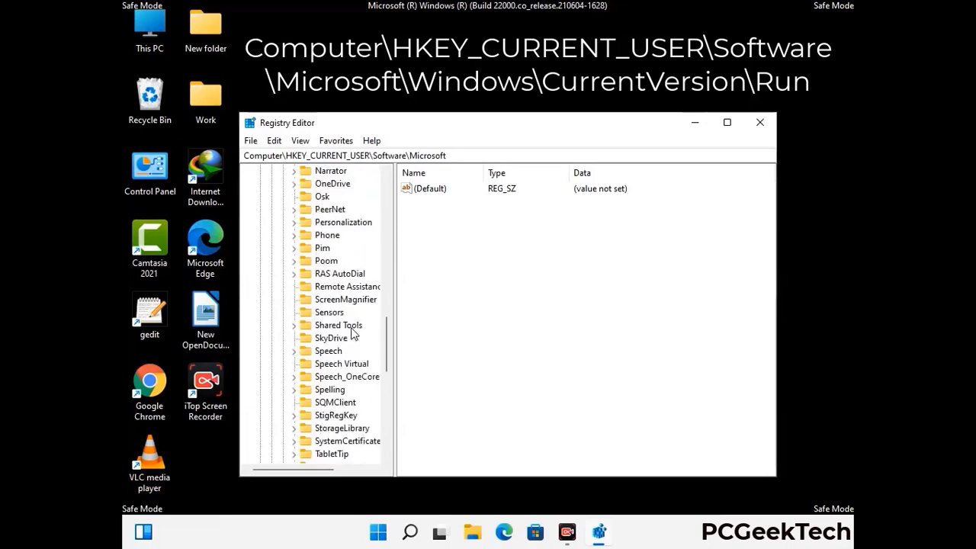
pyautogui.scroll(-4, 353, 334)
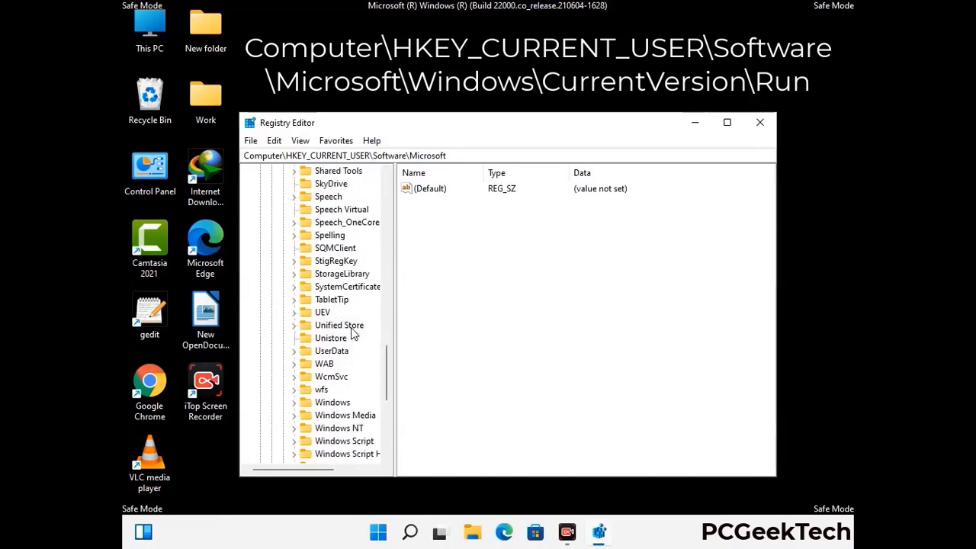
# - Open Windows > CurrentVersion > Run to list the IDMan, MicrosoftEdge, OneDrive and ScreenRec entries
pyautogui.doubleClick(343, 363)
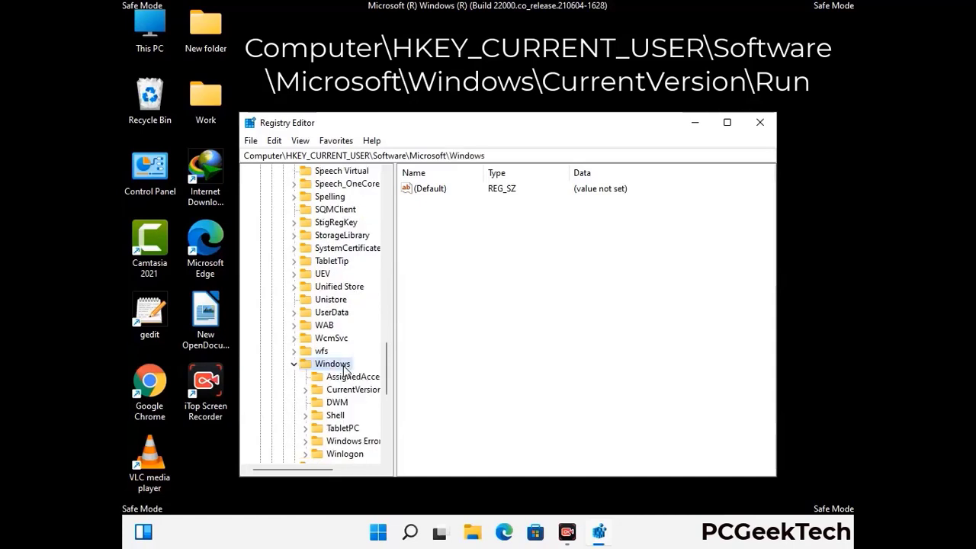
pyautogui.scroll(-1, 356, 359)
pyautogui.doubleClick(353, 351)
pyautogui.scroll(-4, 351, 336)
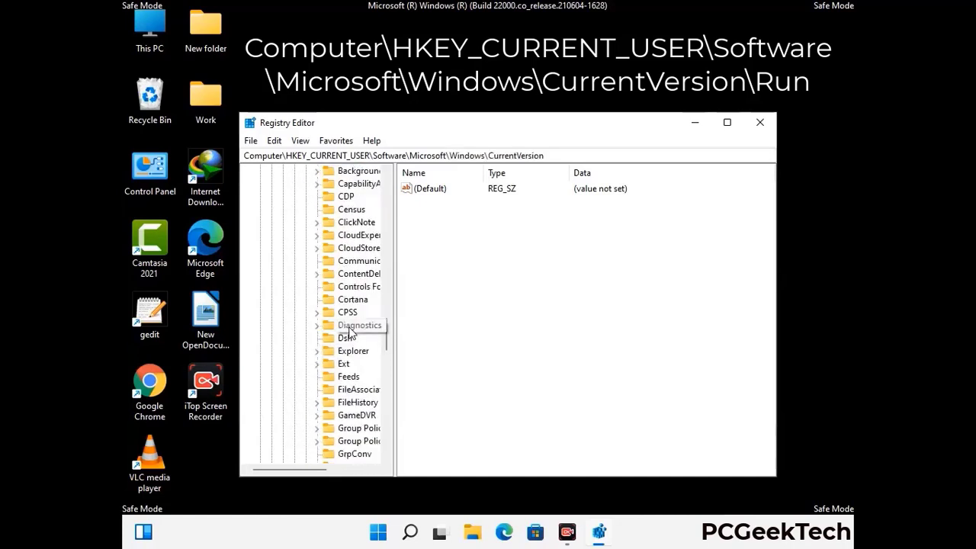
pyautogui.scroll(-4, 351, 333)
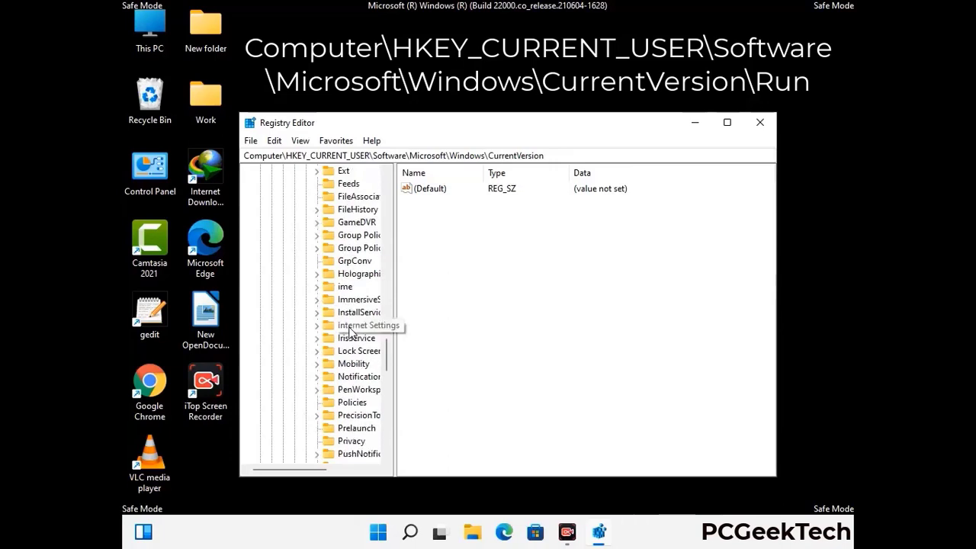
pyautogui.scroll(-1, 350, 332)
pyautogui.scroll(-1, 351, 333)
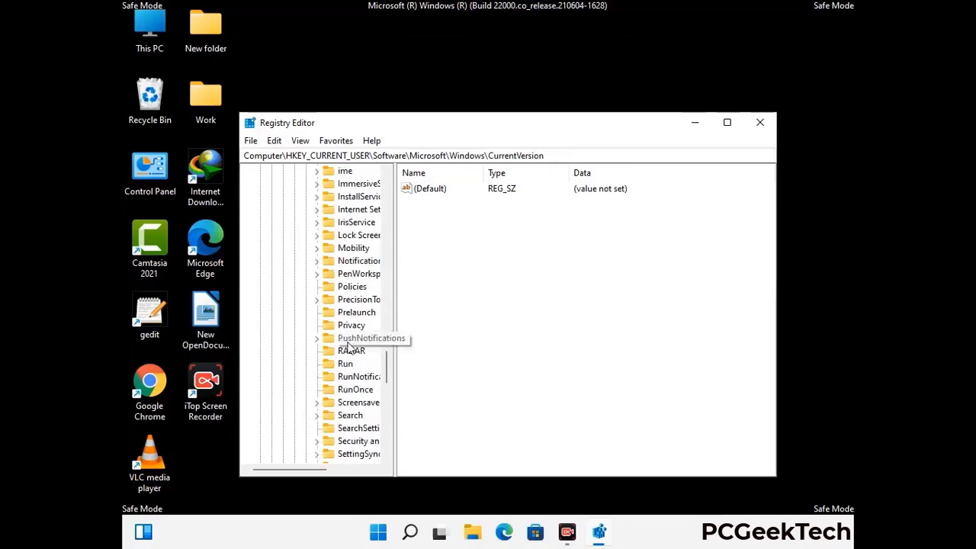
pyautogui.click(346, 365)
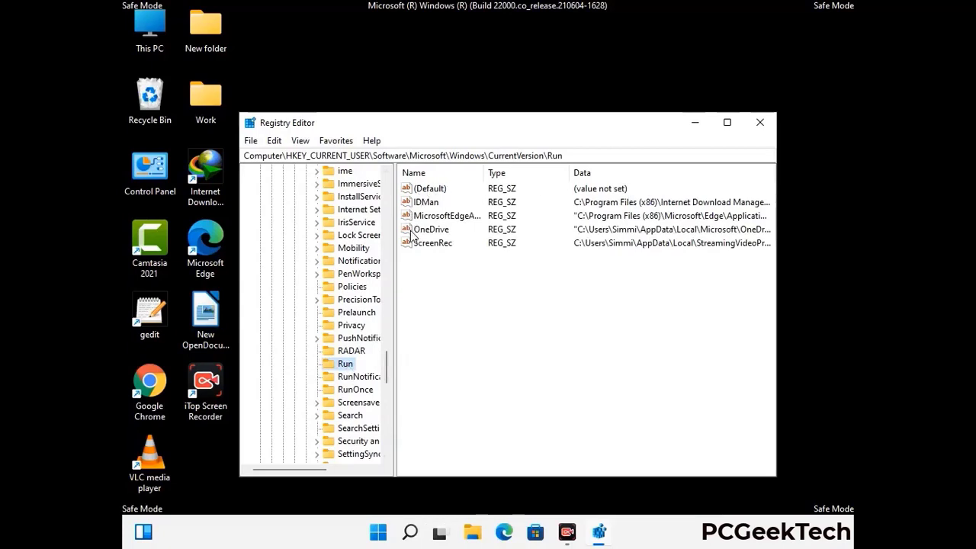
# - Delete the ScreenRec value from the Run key, leaving Default, IDMan, MicrosoftEdge and OneDrive
pyautogui.click(431, 244)
pyautogui.click(432, 245)
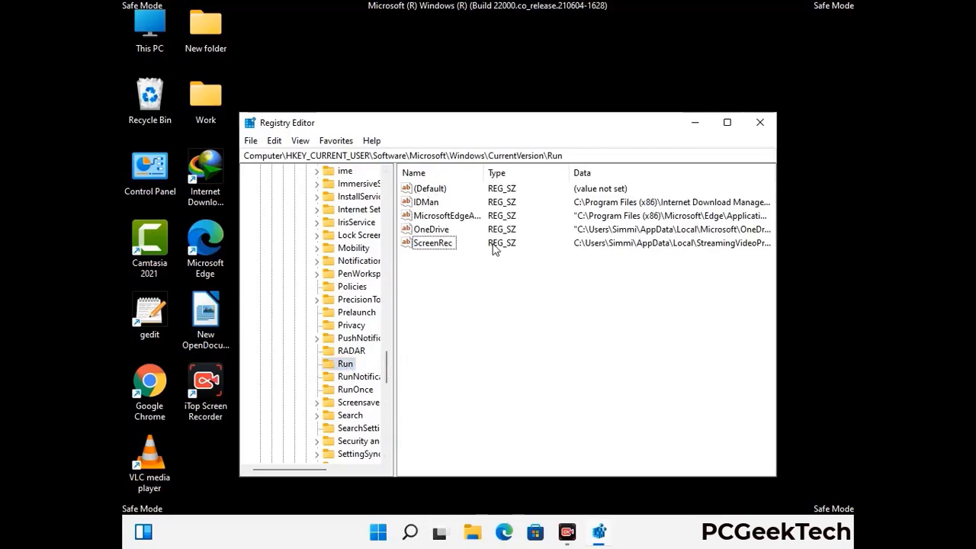
pyautogui.press('Return')
pyautogui.rightClick(441, 248)
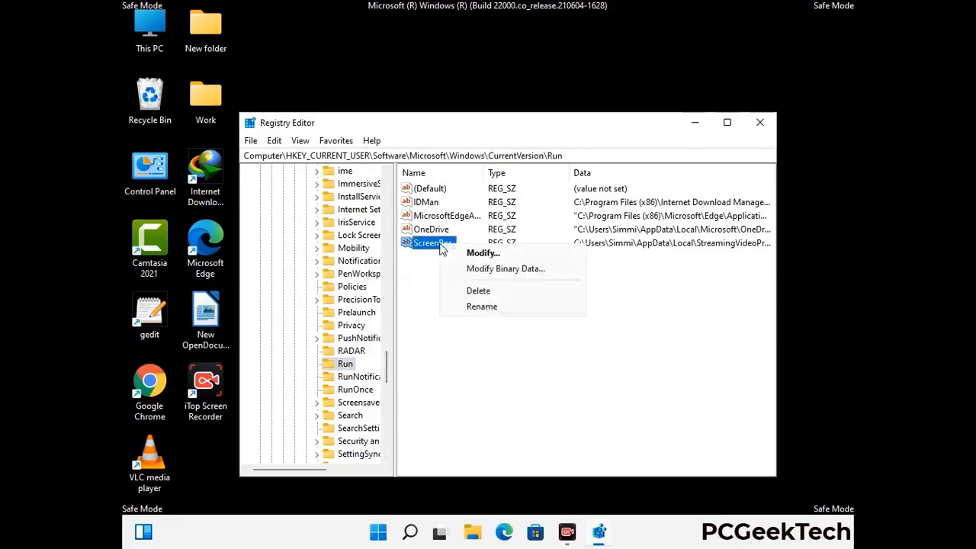
pyautogui.click(468, 291)
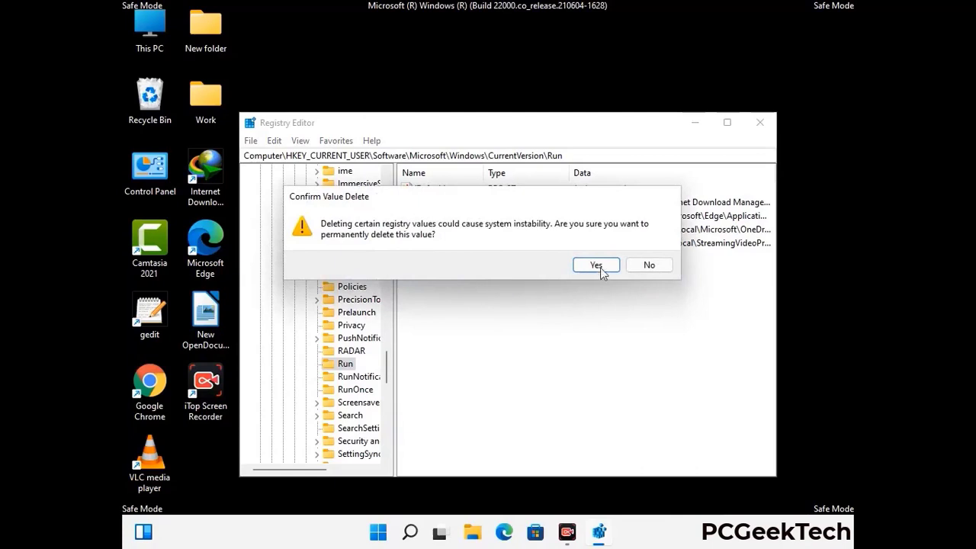
pyautogui.click(609, 268)
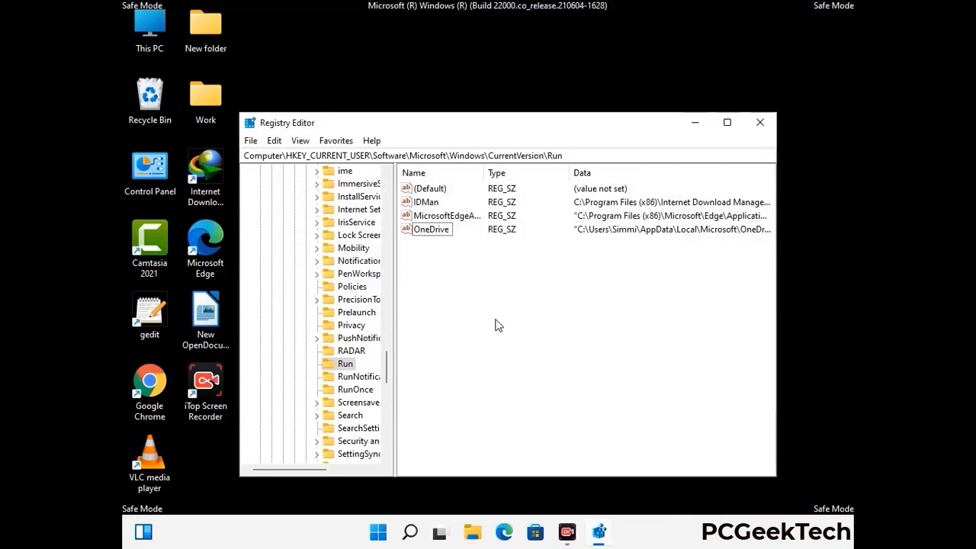
# - Search the registry for 'Vlrus Name', stop the search, and close Registry Editor
pyautogui.hotkey('ctrl', 'f')
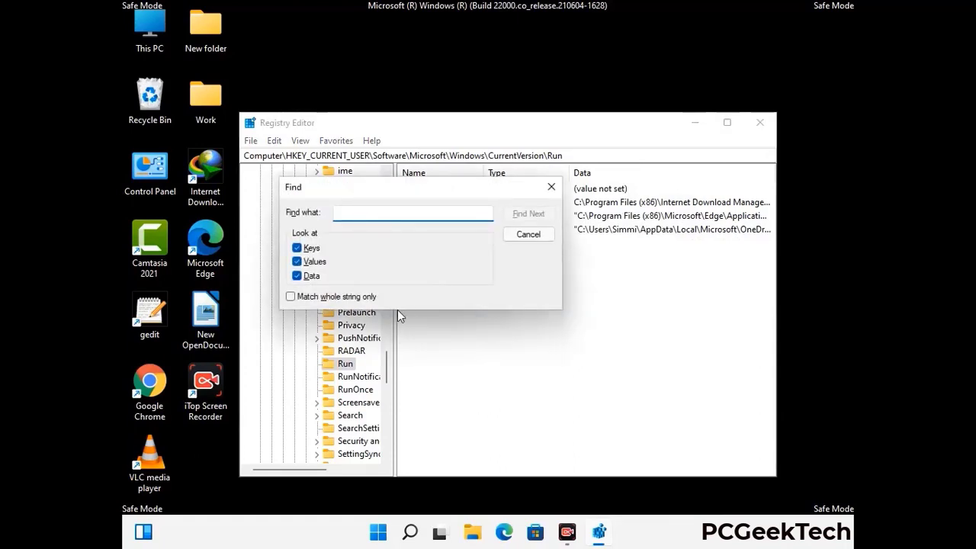
pyautogui.write('Vl')
pyautogui.write('rus N')
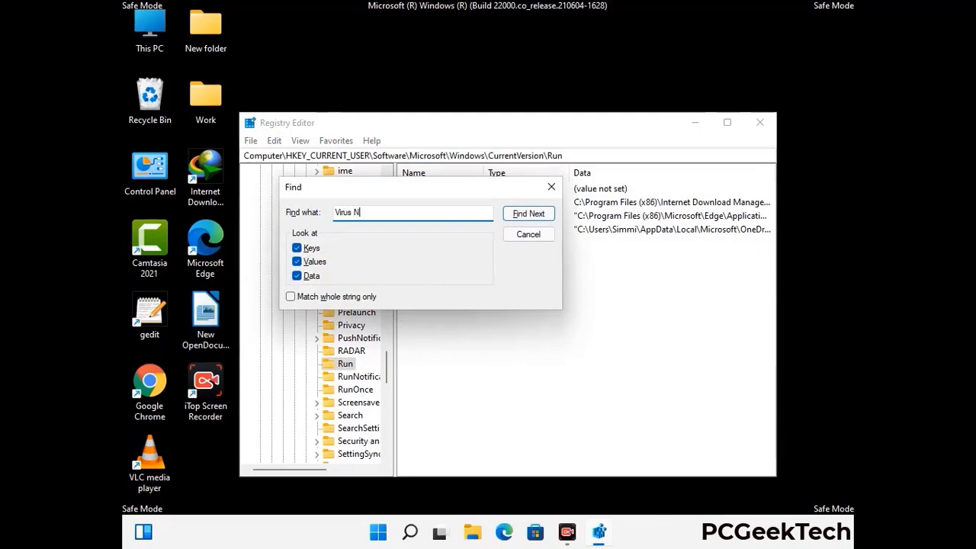
pyautogui.write('ame')
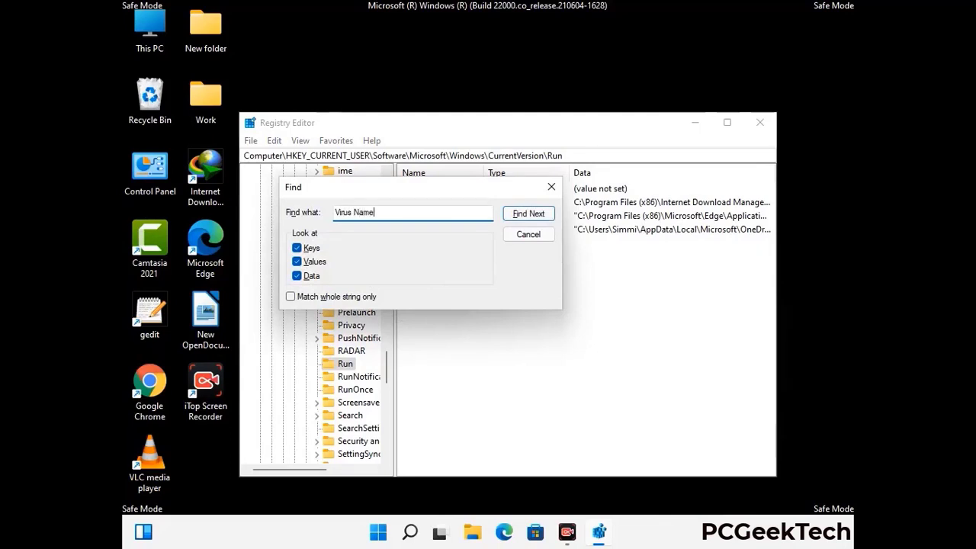
pyautogui.click(516, 217)
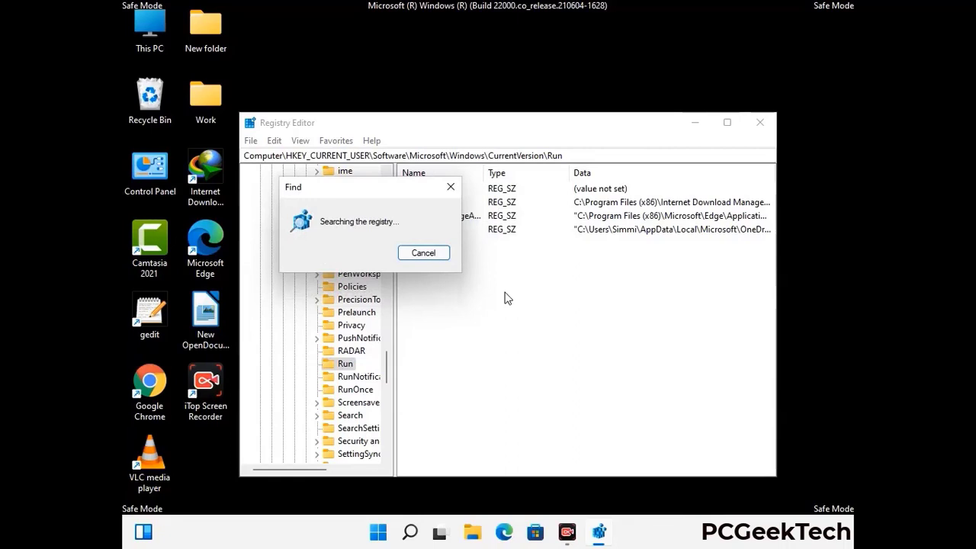
pyautogui.click(450, 187)
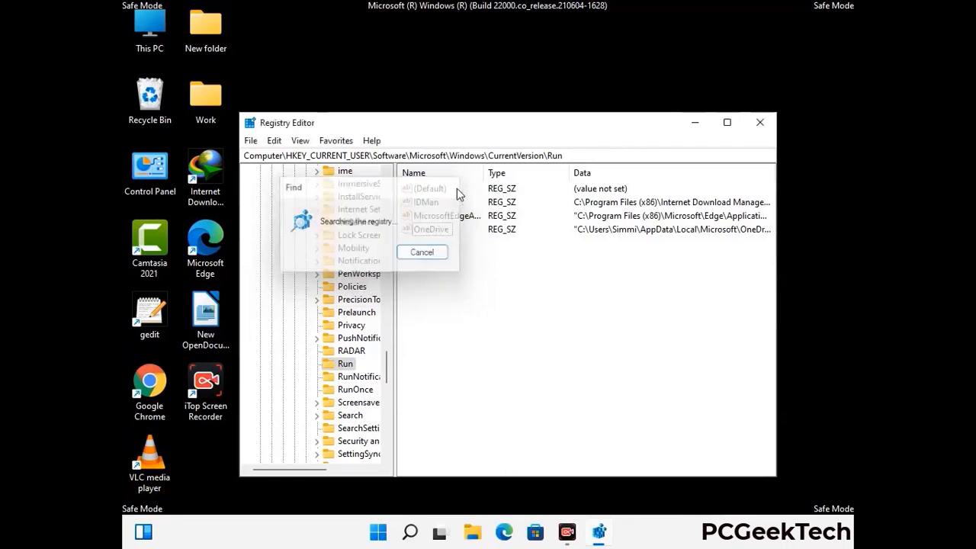
pyautogui.click(759, 124)
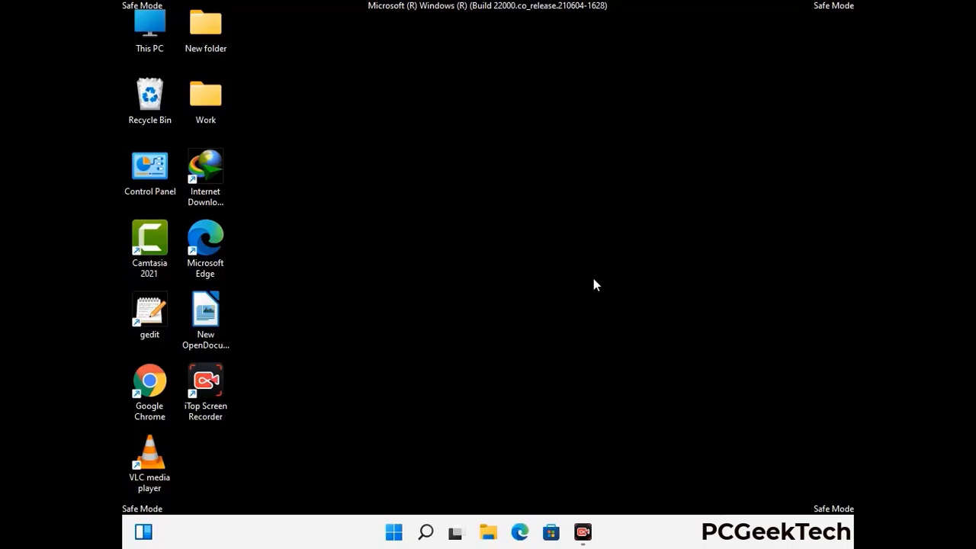
# - Launch System Configuration by running msconfig from the Run box
pyautogui.press('super+r')
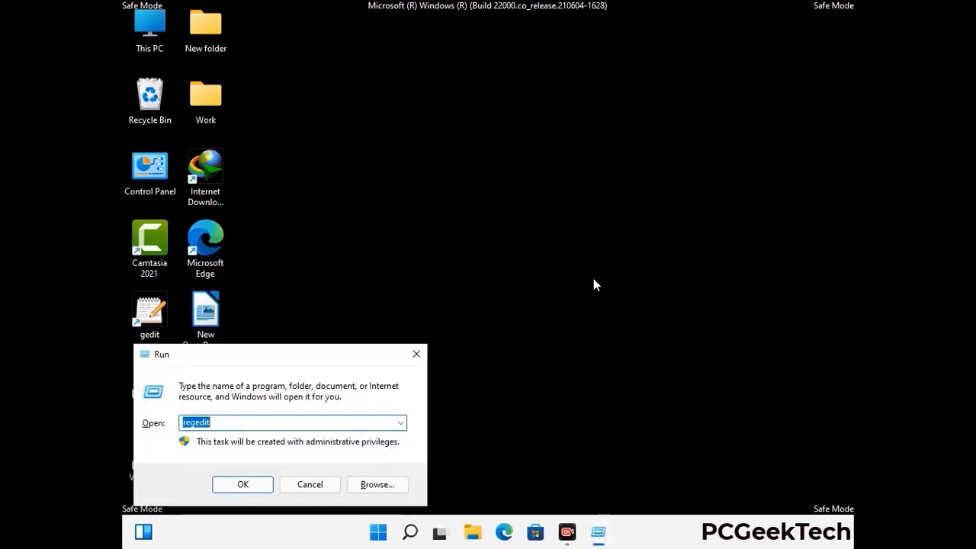
pyautogui.moveTo(285, 353); pyautogui.dragTo(501, 152)
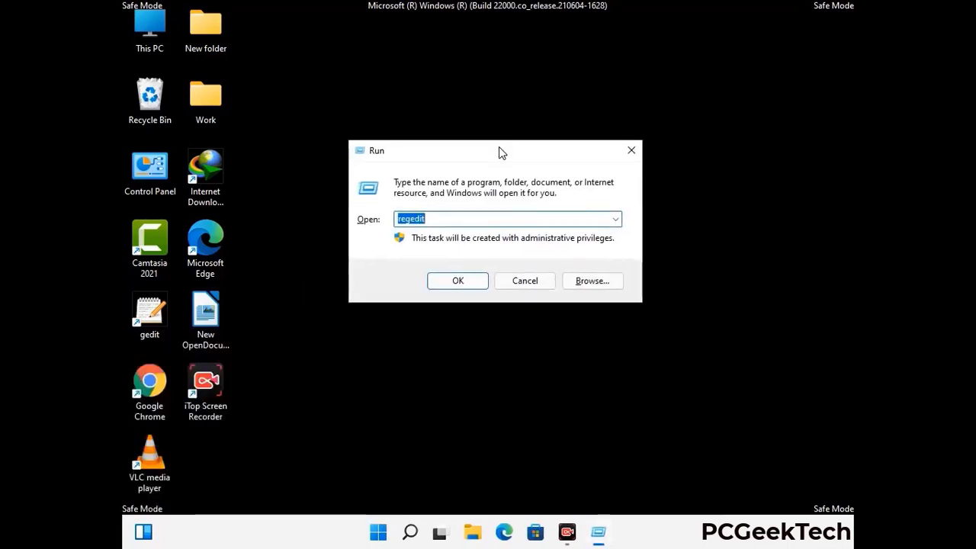
pyautogui.write('msconfig')
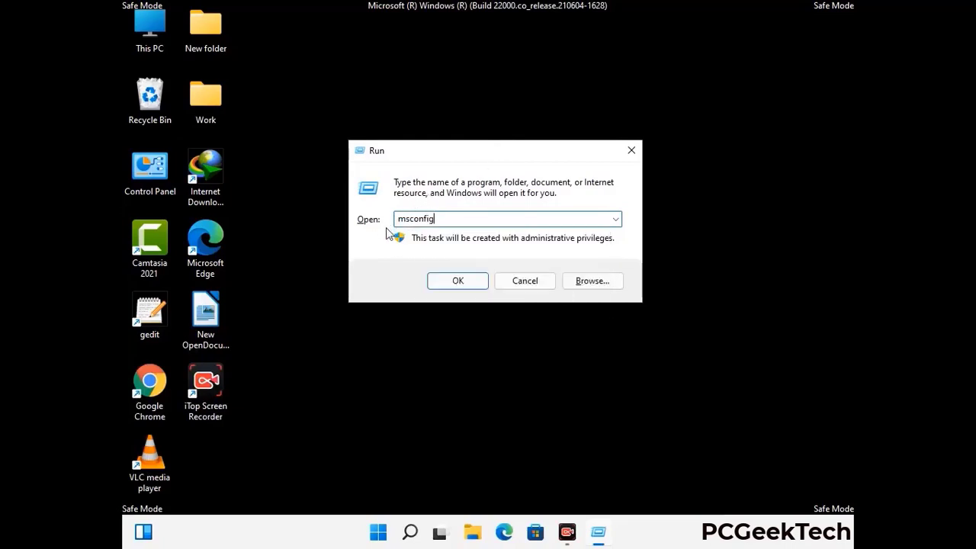
pyautogui.click(455, 281)
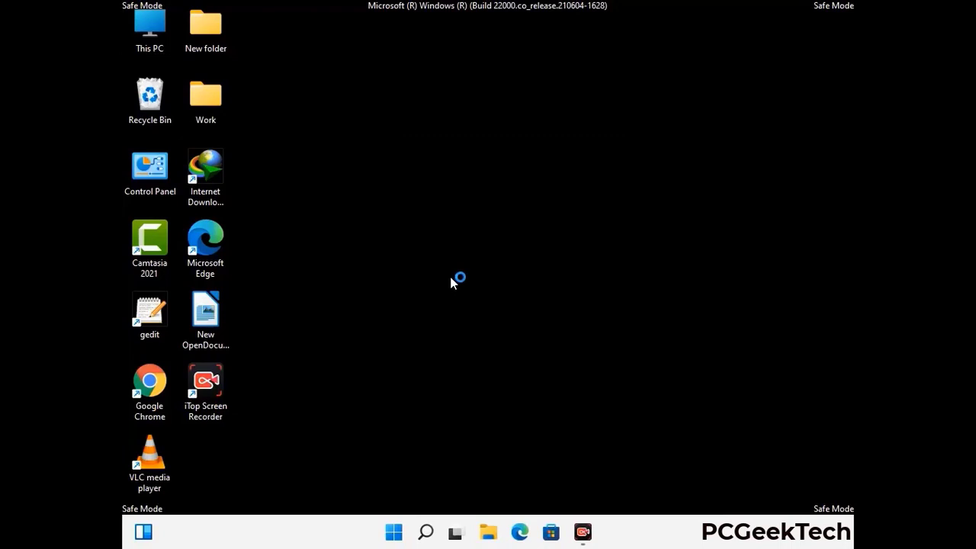
# - Uncheck Safe boot on the Boot tab and apply the change
pyautogui.click(337, 152)
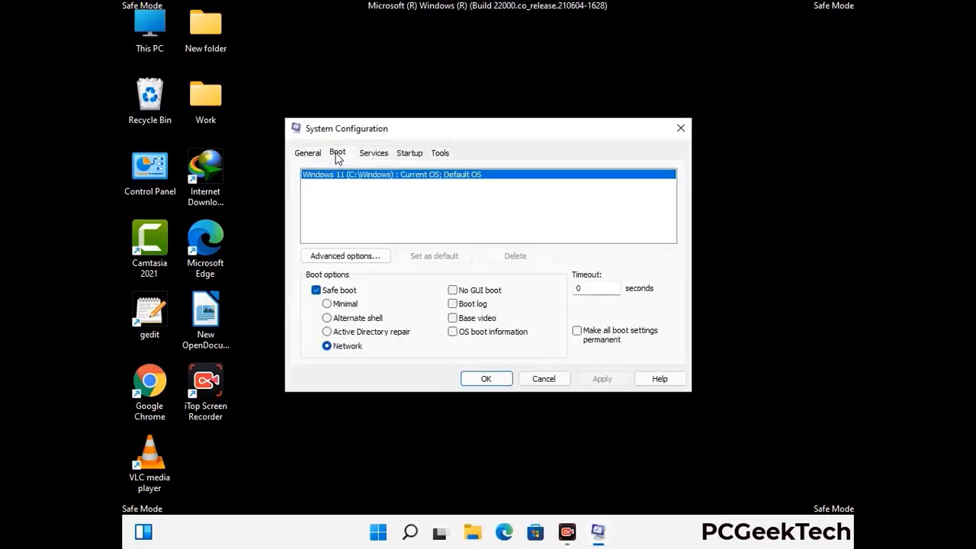
pyautogui.click(316, 290)
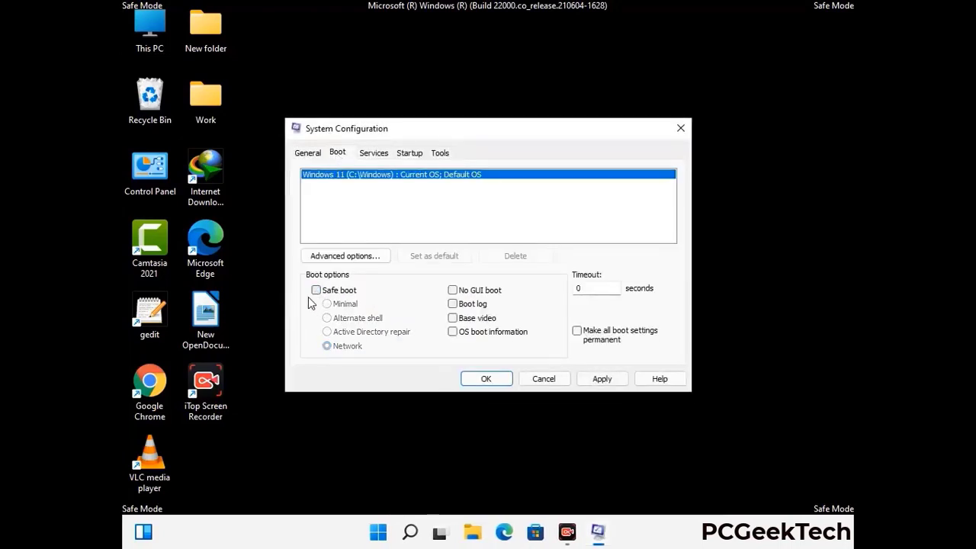
pyautogui.click(600, 381)
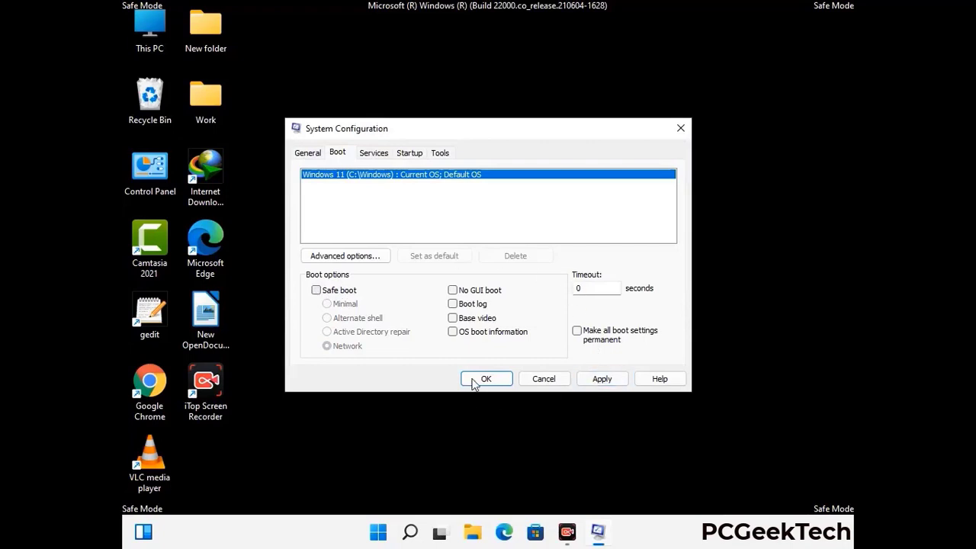